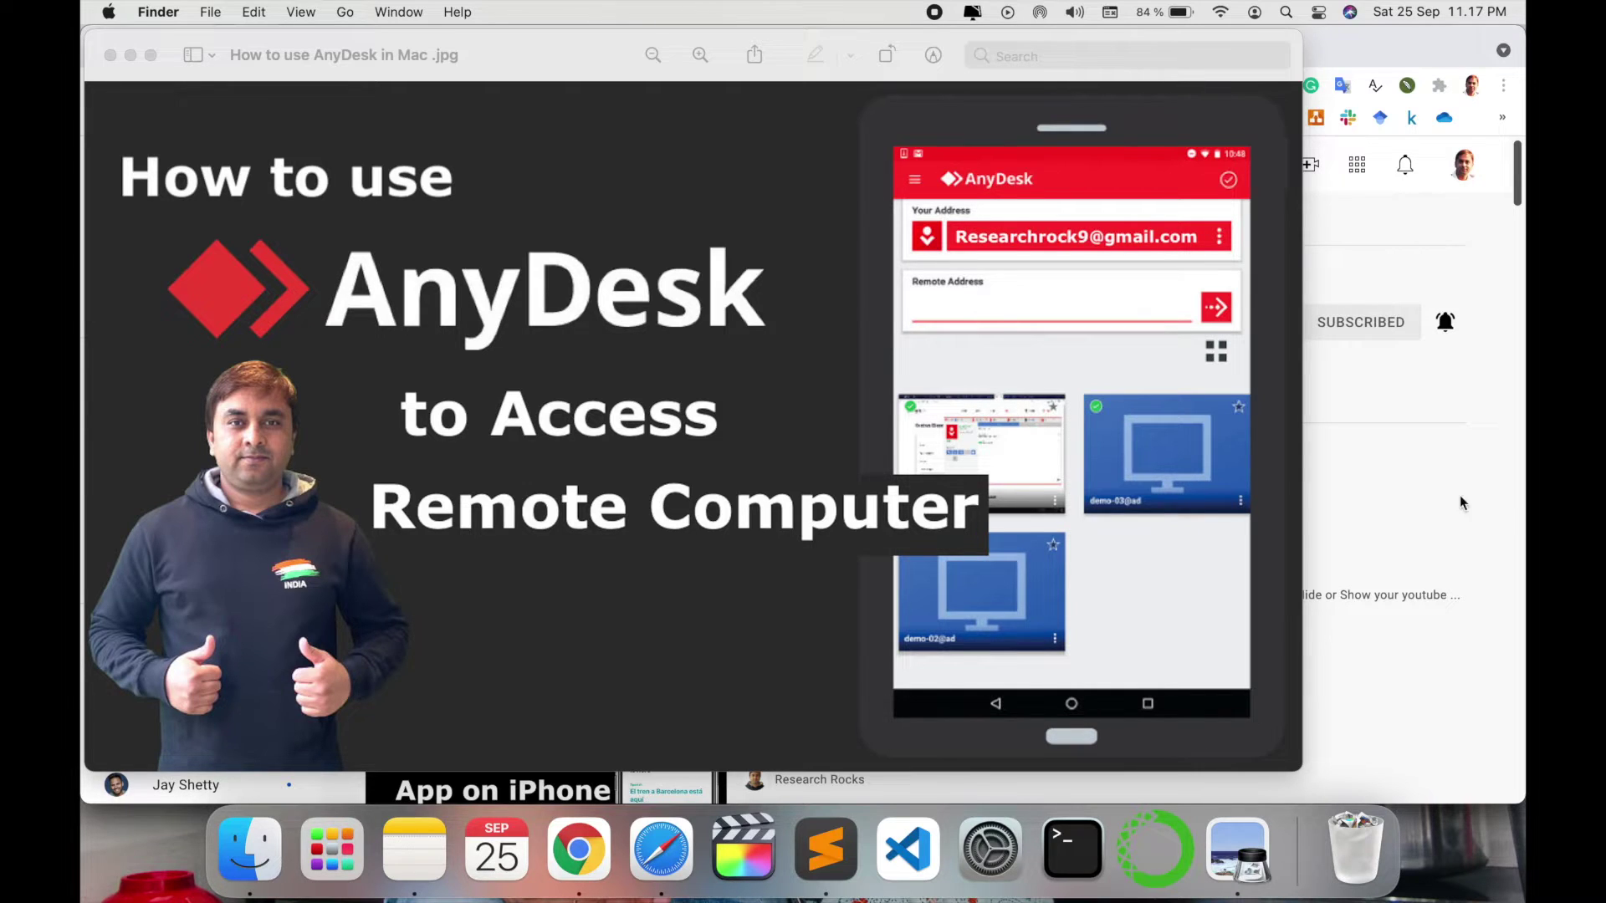
Step: Close the 'How to use AnyDesk in Mac .jpg' preview so Chrome is in front
left_click(1430, 495)
Step: Search Google for 'anydesk' in a new Chrome tab
left_click(836, 293)
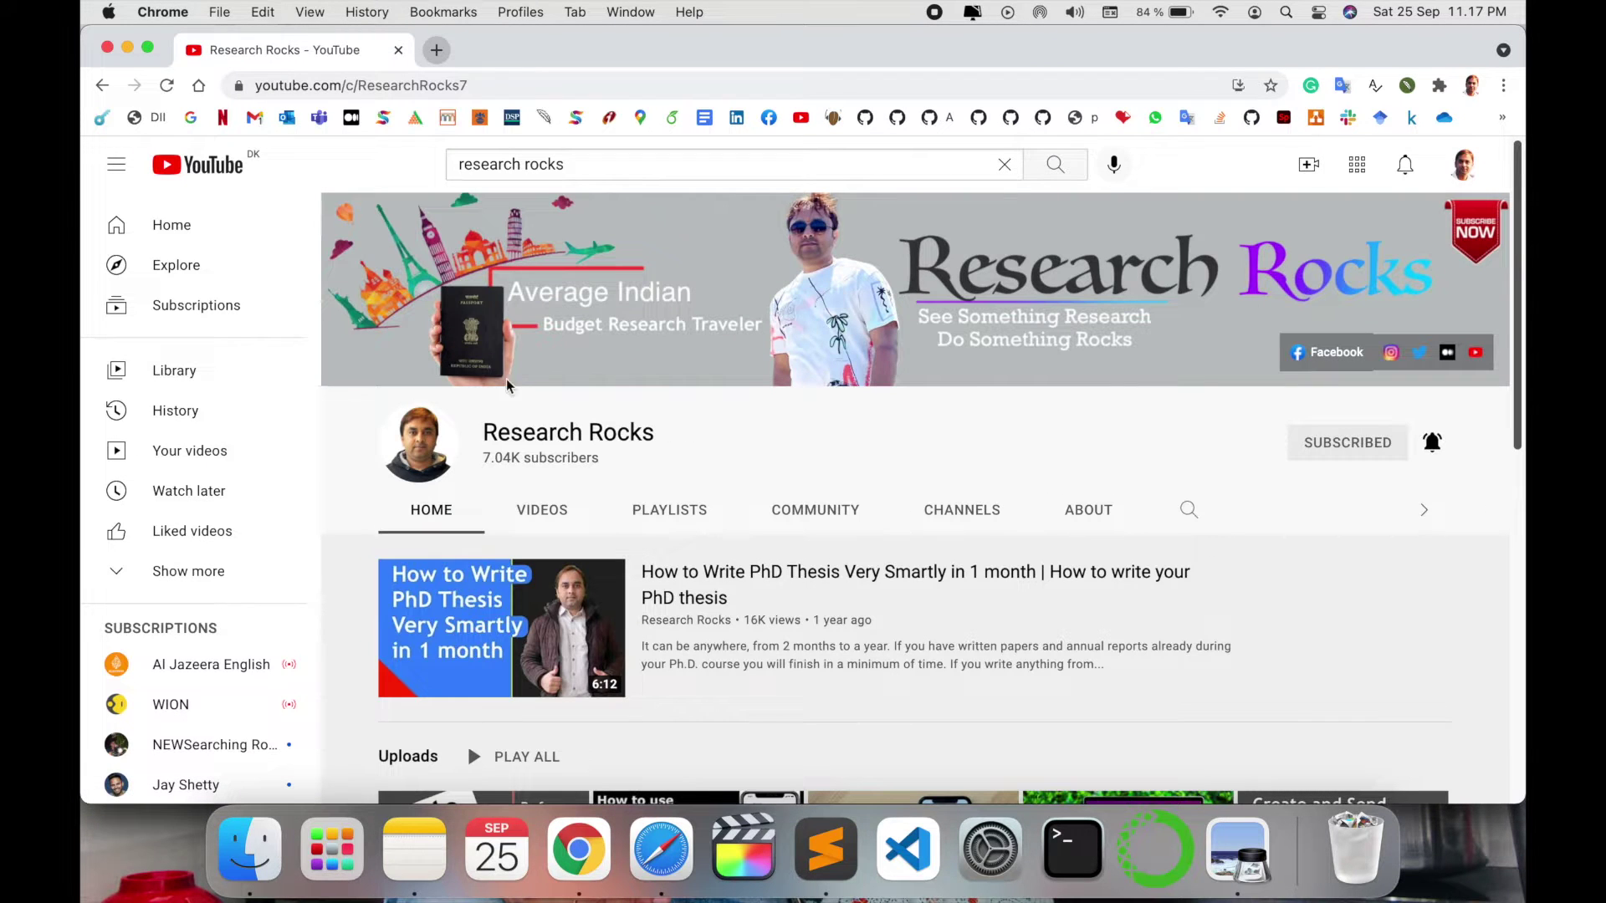
left_click(437, 50)
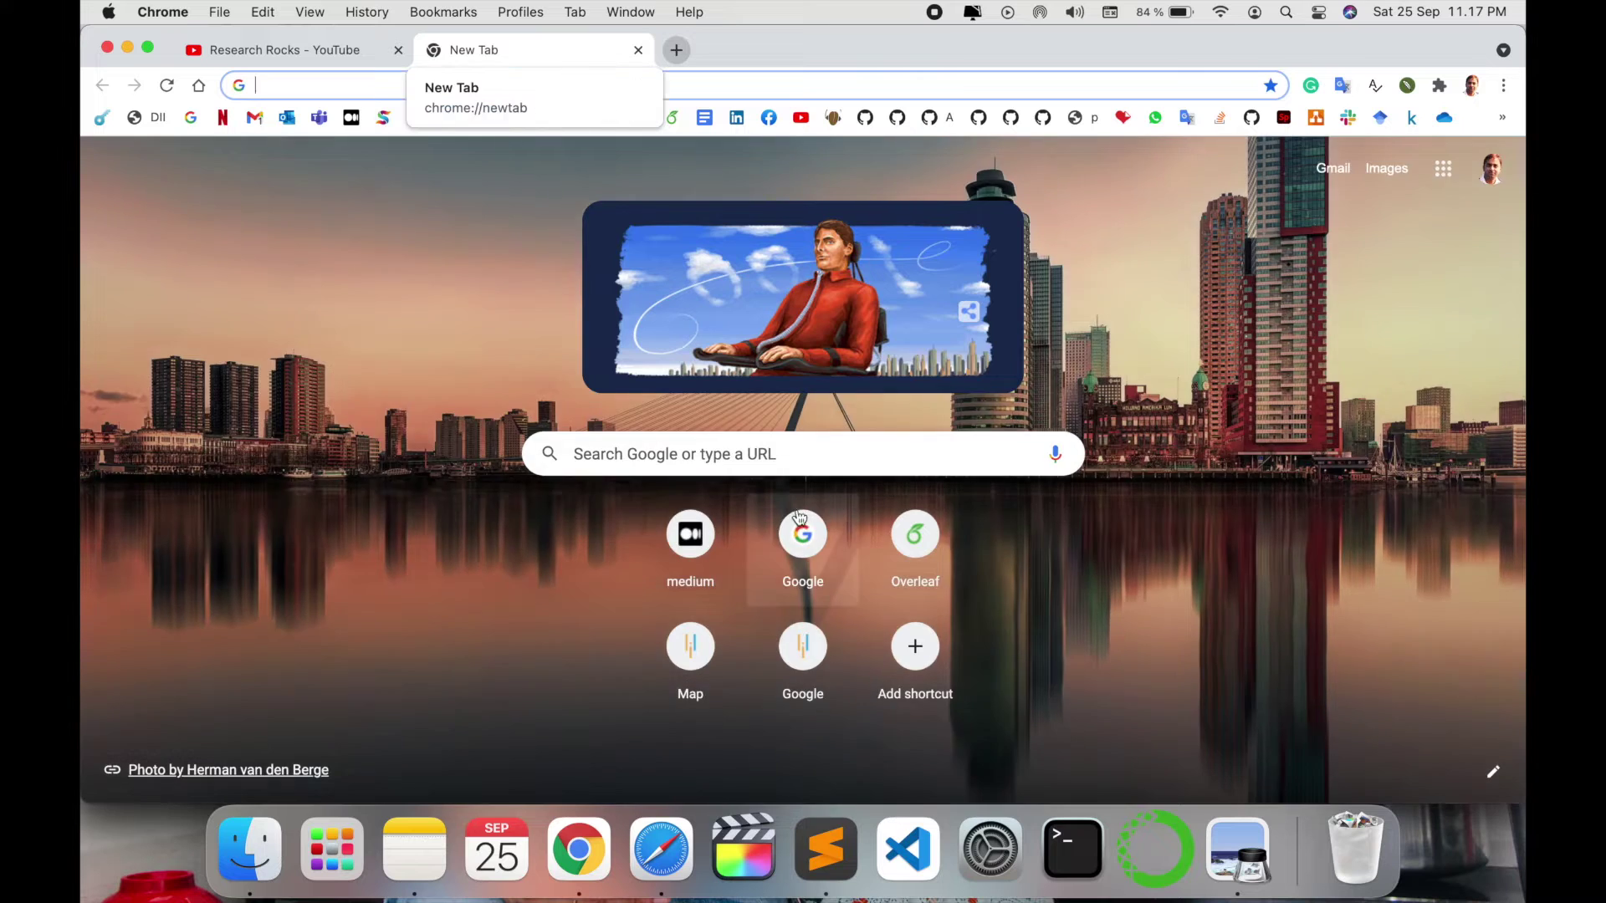
left_click(797, 514)
type("anydesk")
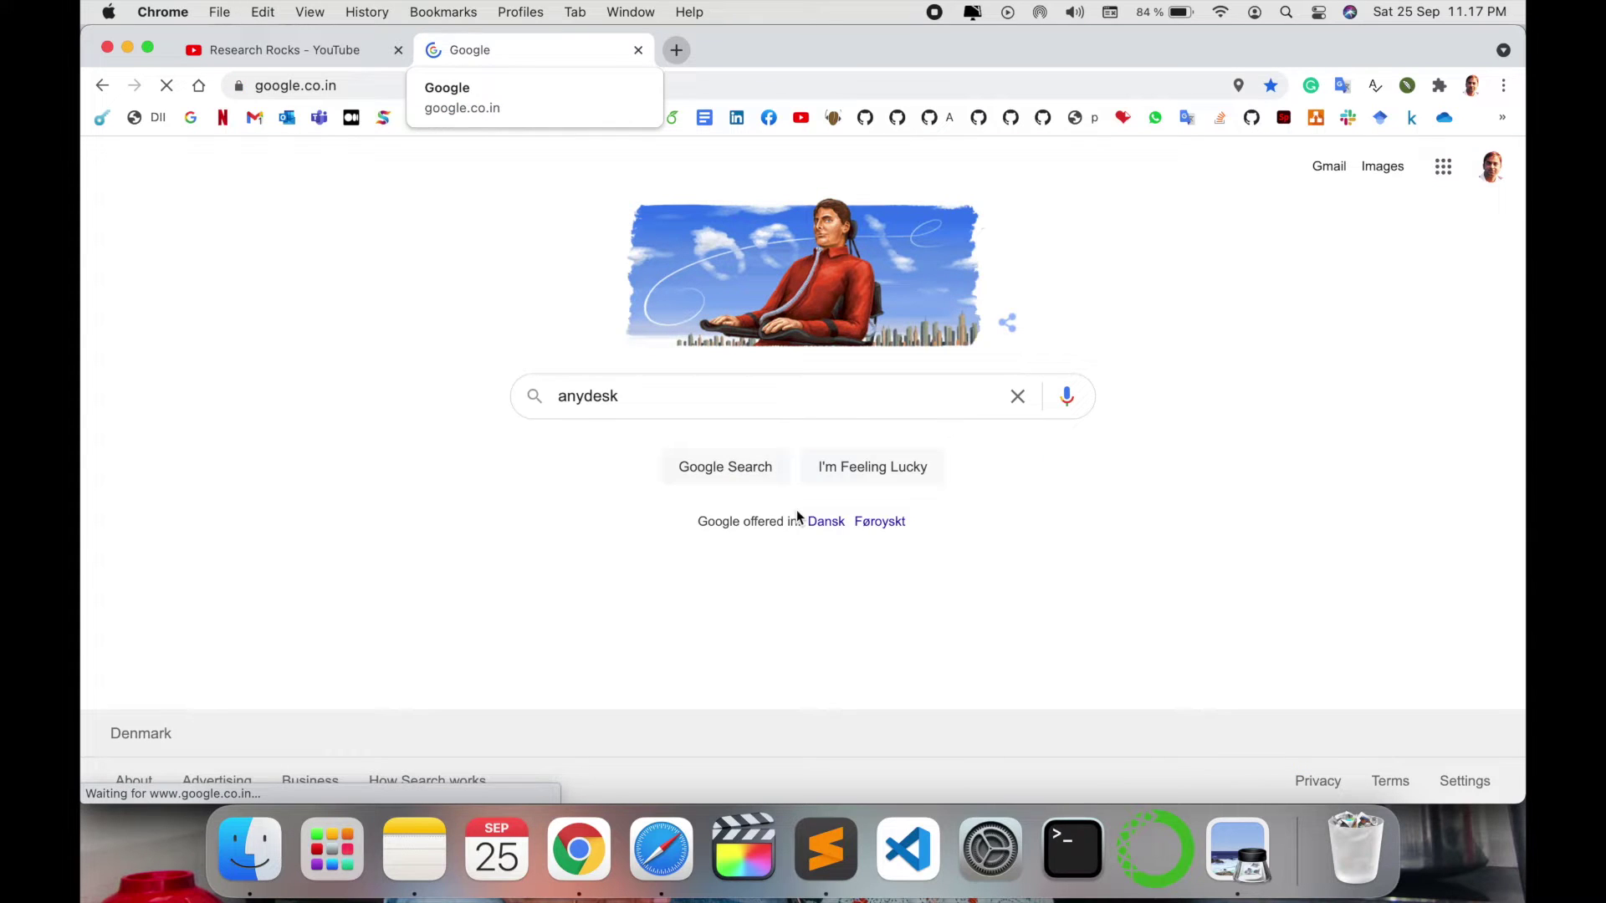
key("Return")
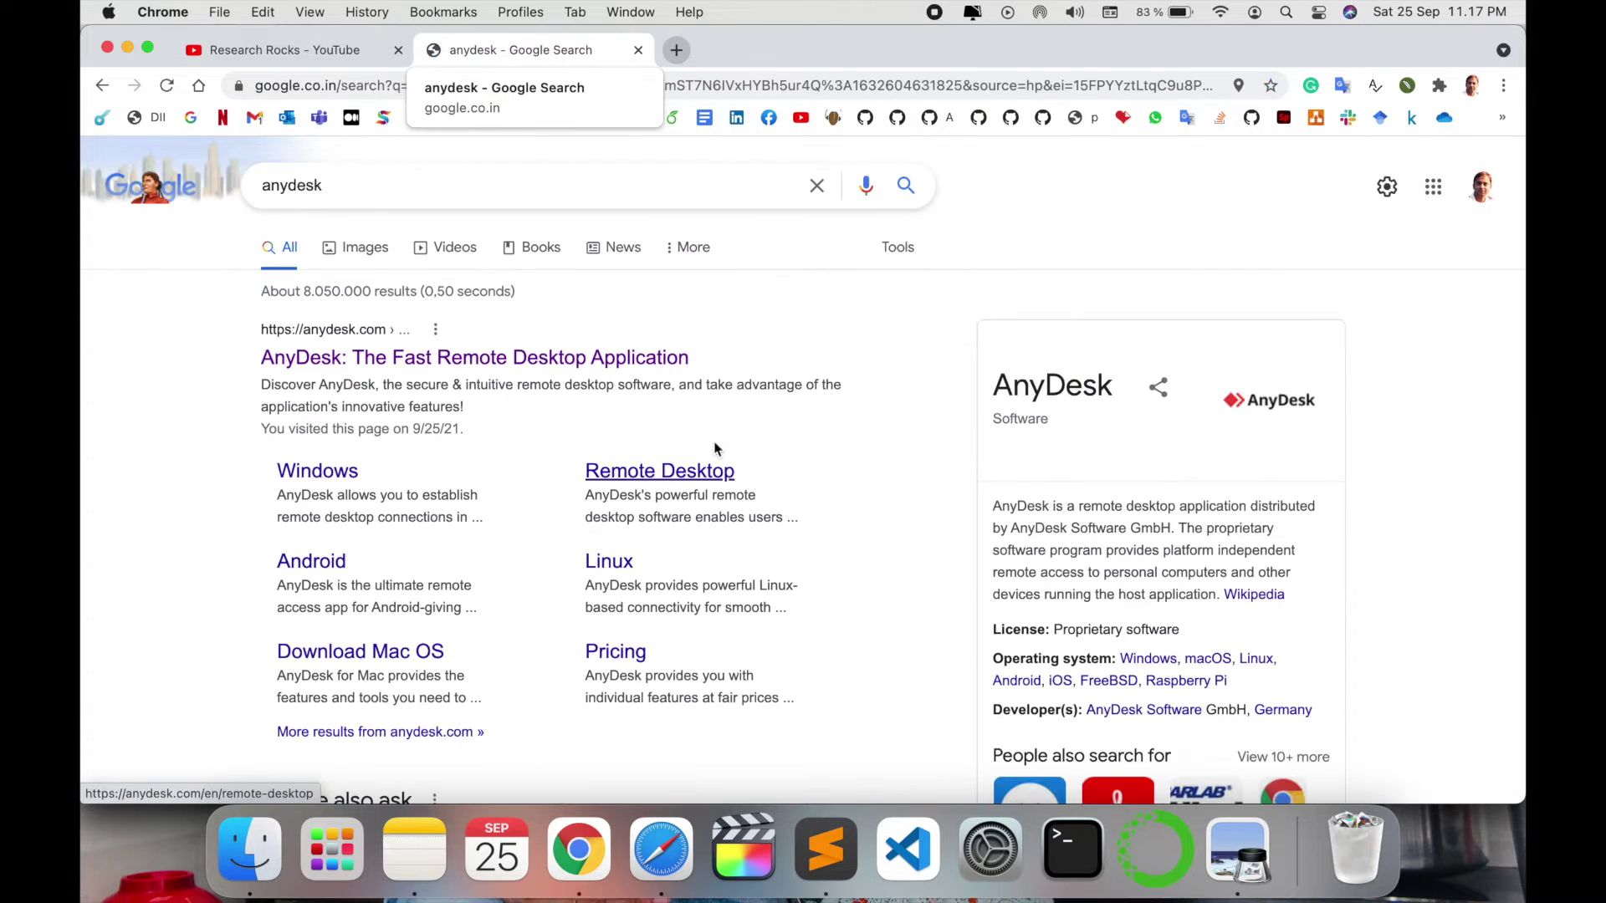
Step: Download the macOS installer anydesk.dmg from anydesk.com and dismiss the thank-you message
left_click(602, 361)
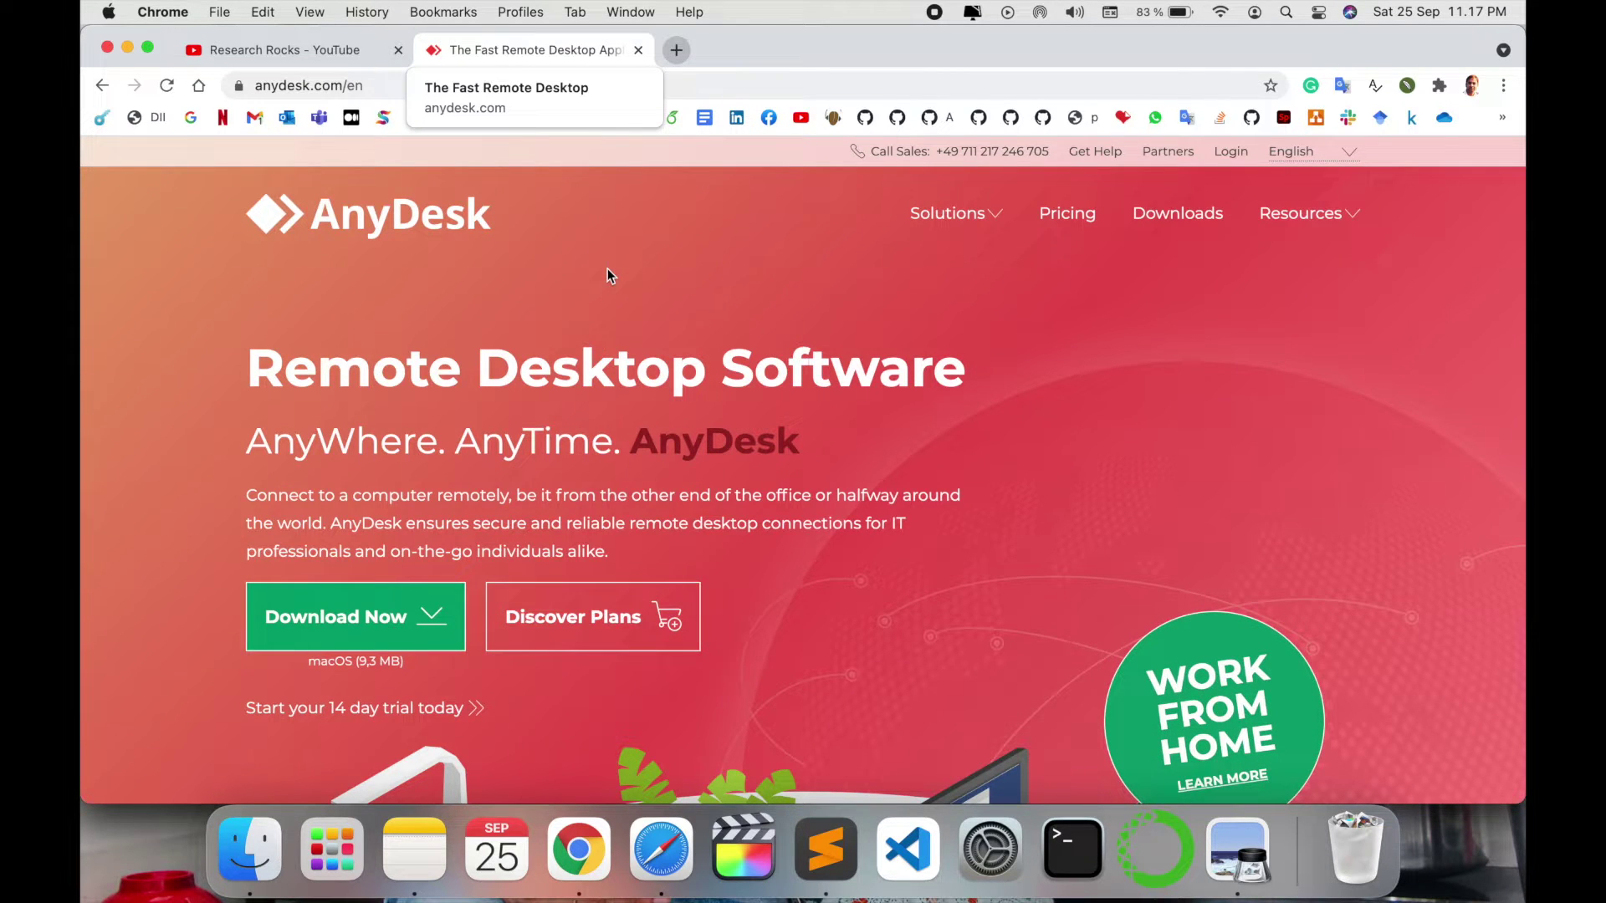
left_click(376, 629)
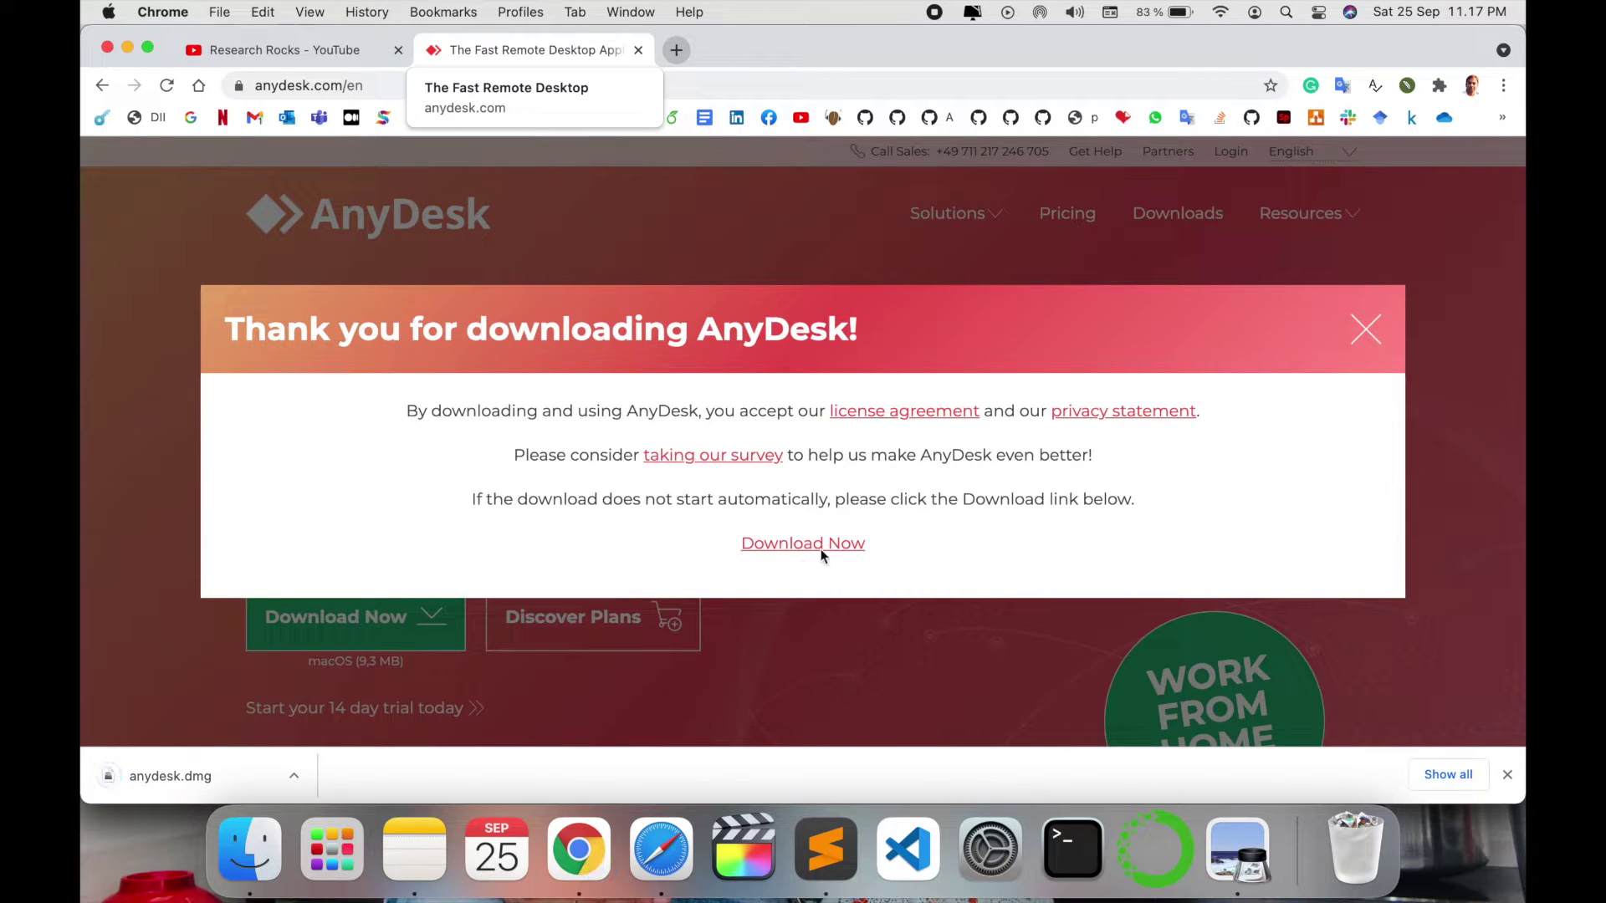
left_click(1368, 326)
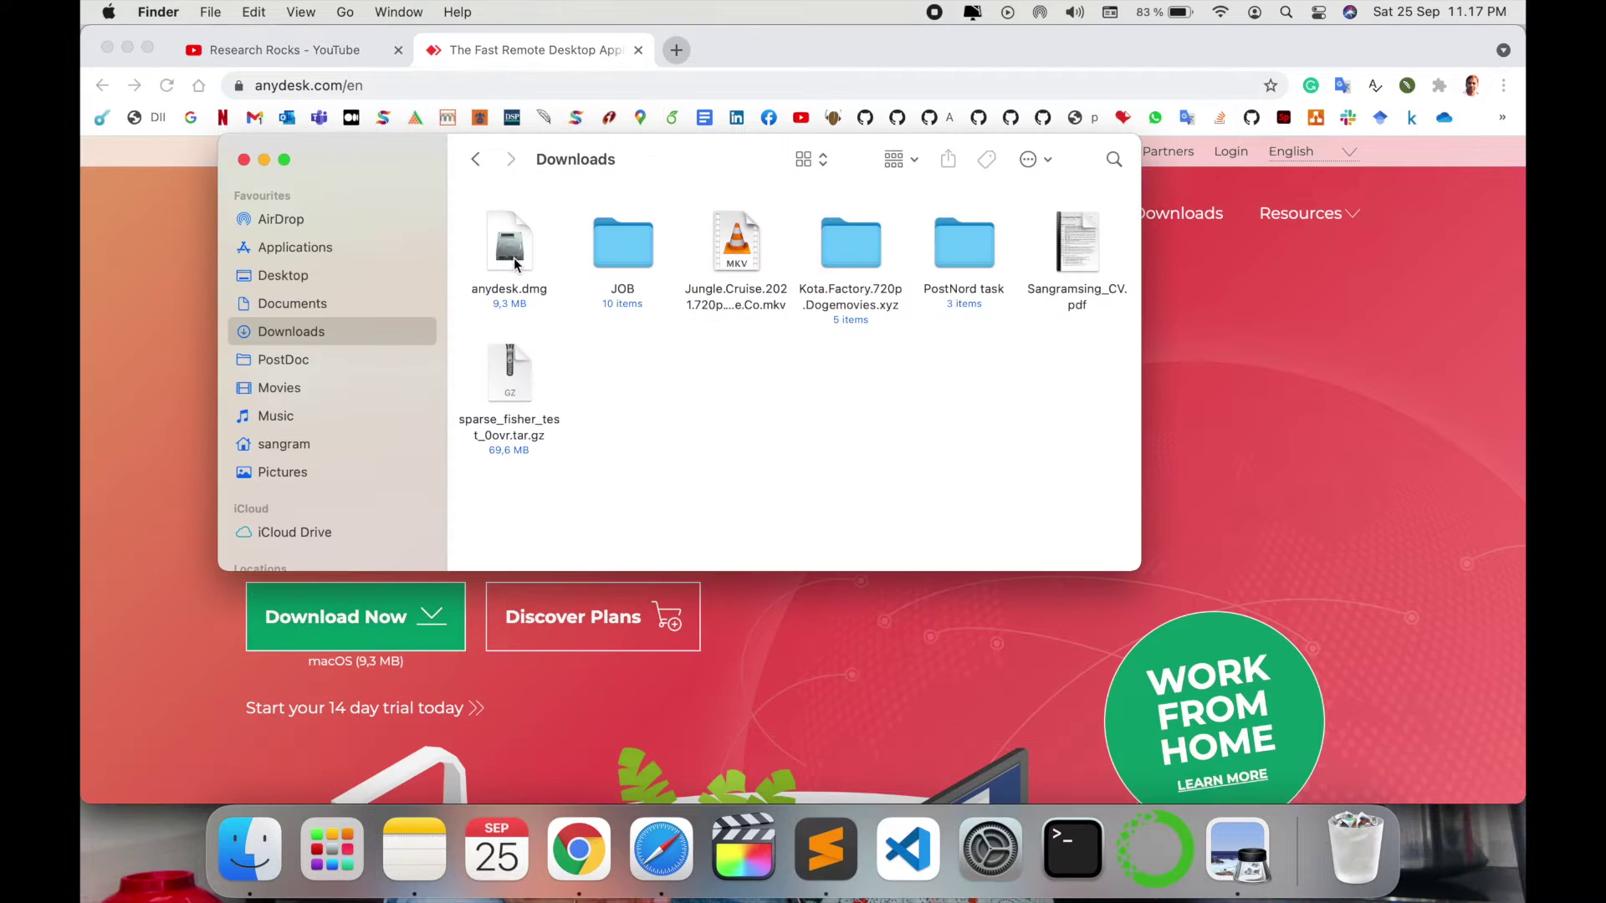
Step: Open anydesk.dmg from Downloads, dismiss the warning, and close the Finder window
double_click(512, 248)
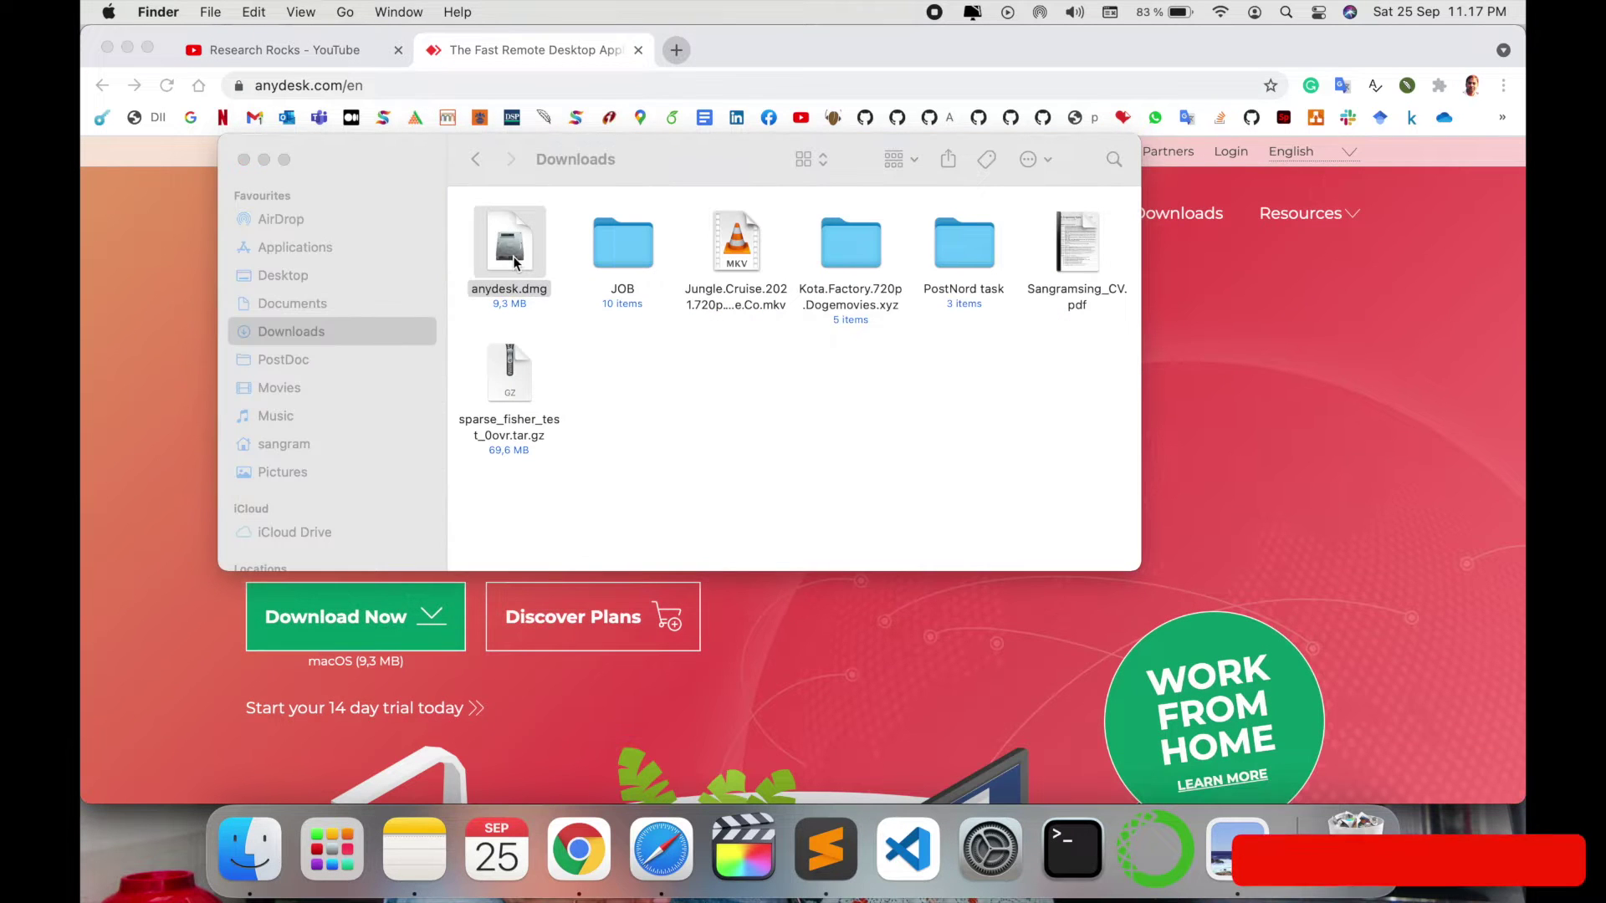
left_click(332, 849)
left_click(251, 849)
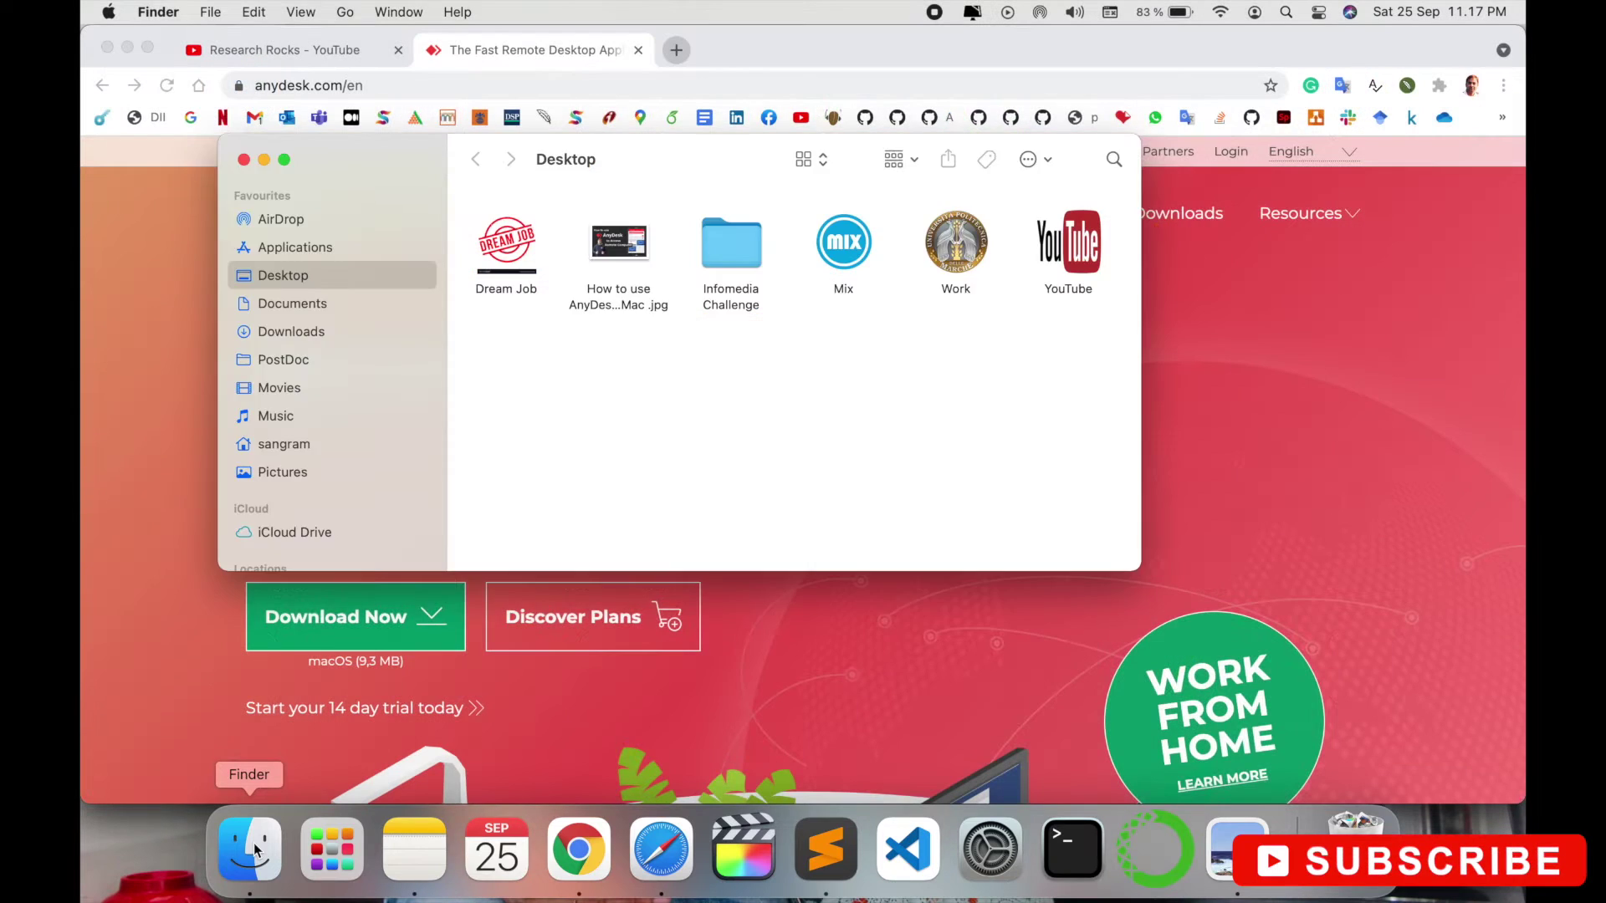
left_click(978, 373)
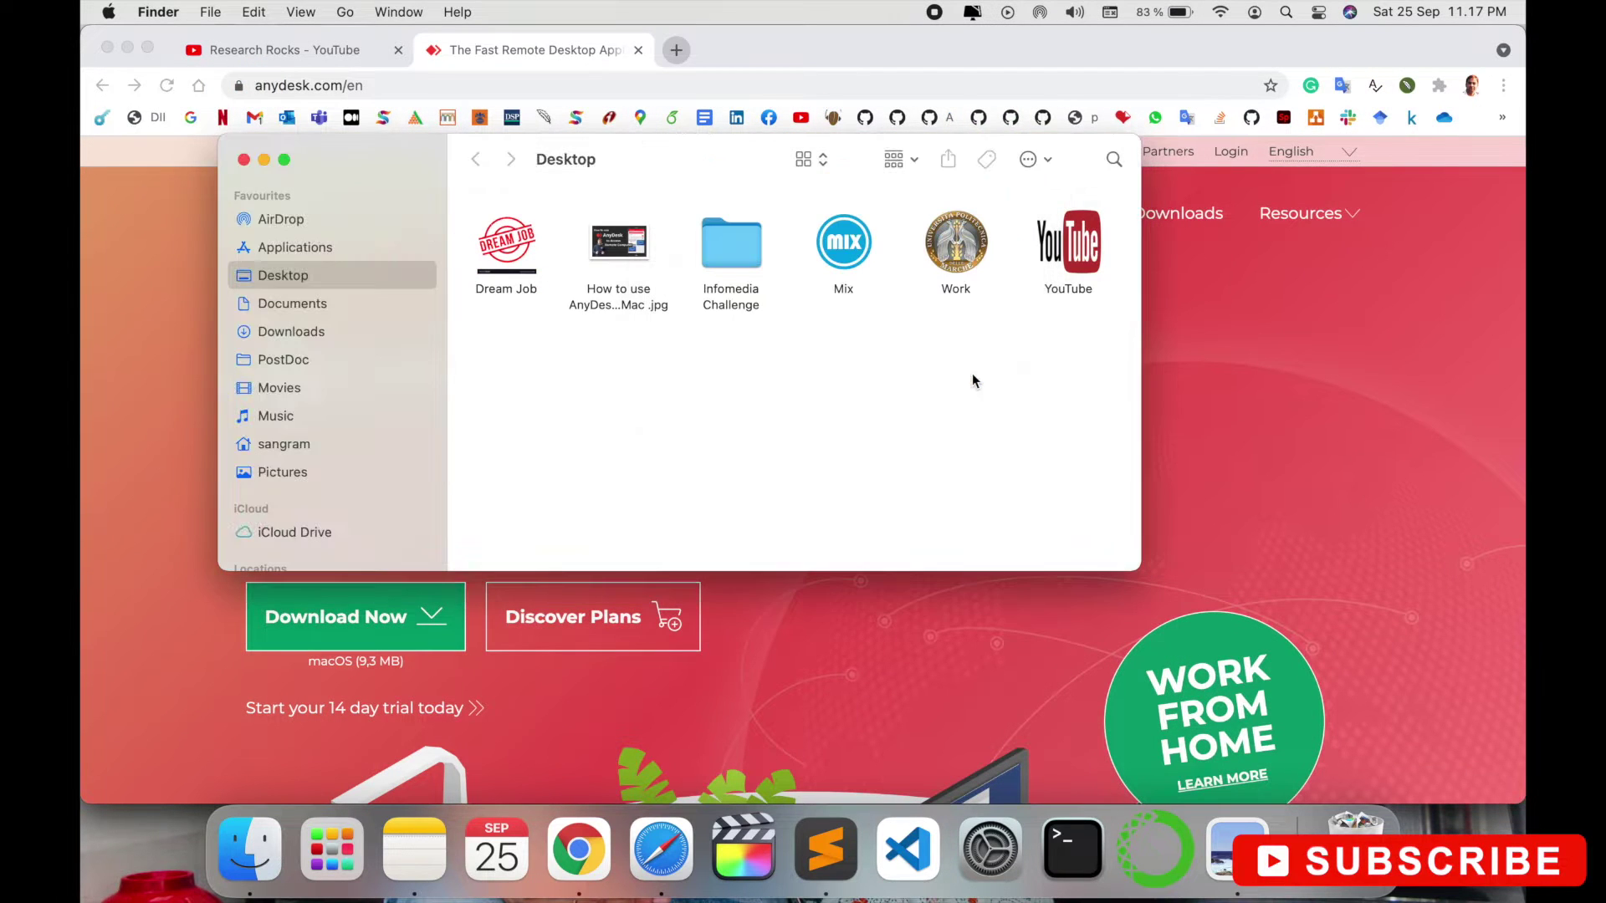
left_click(247, 160)
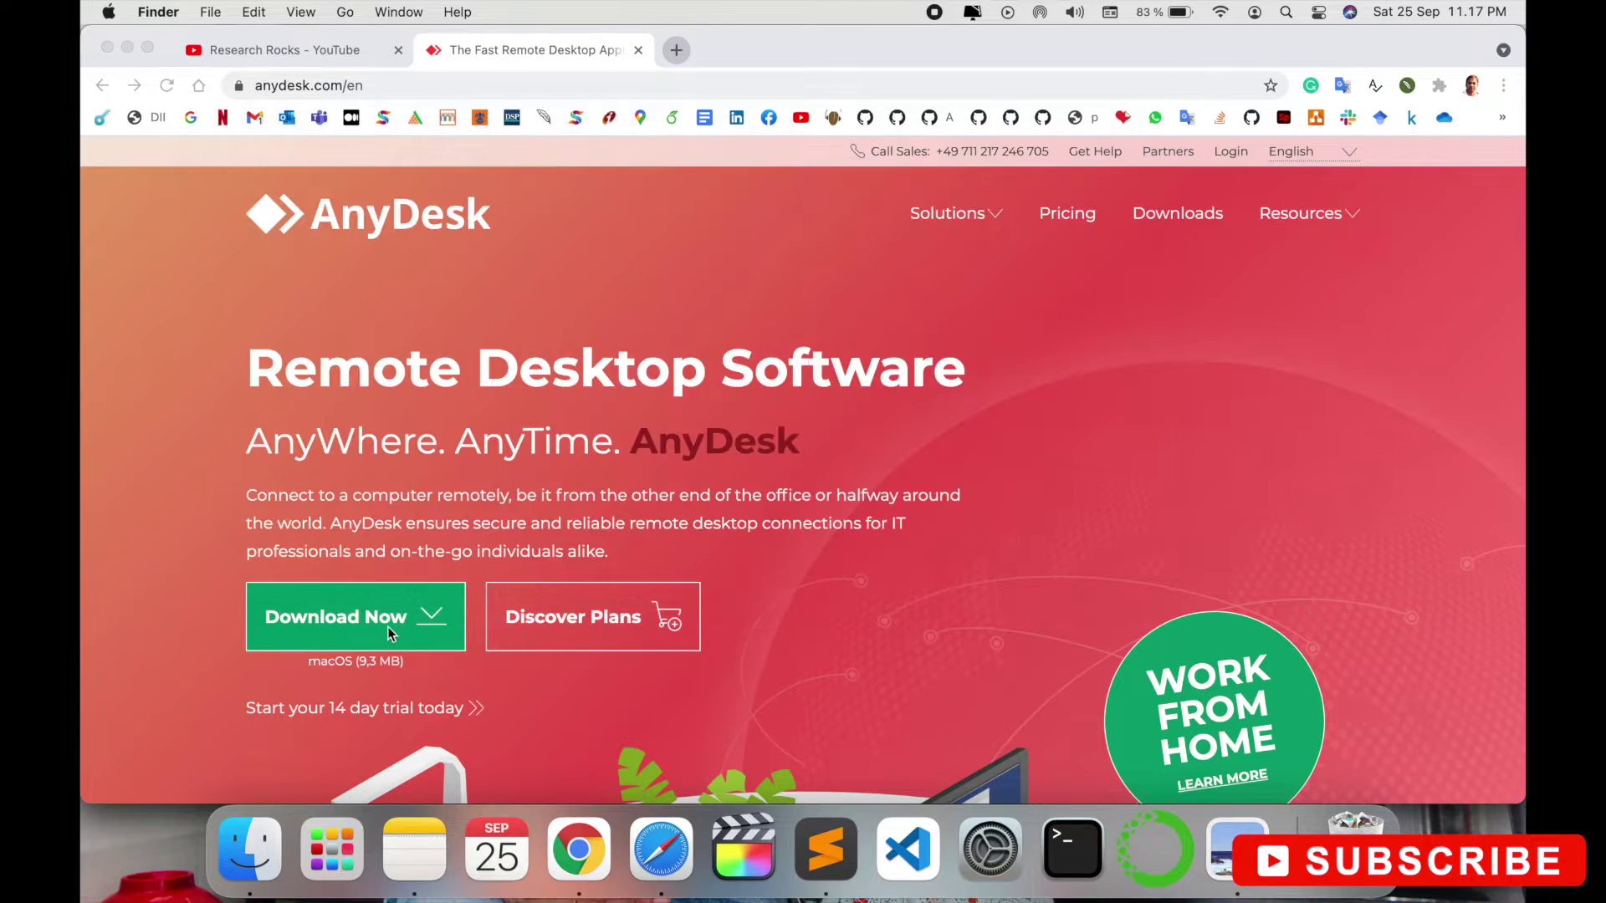
Step: Launch AnyDesk from the Social Networking folder in Launchpad
left_click(328, 847)
left_click(1349, 399)
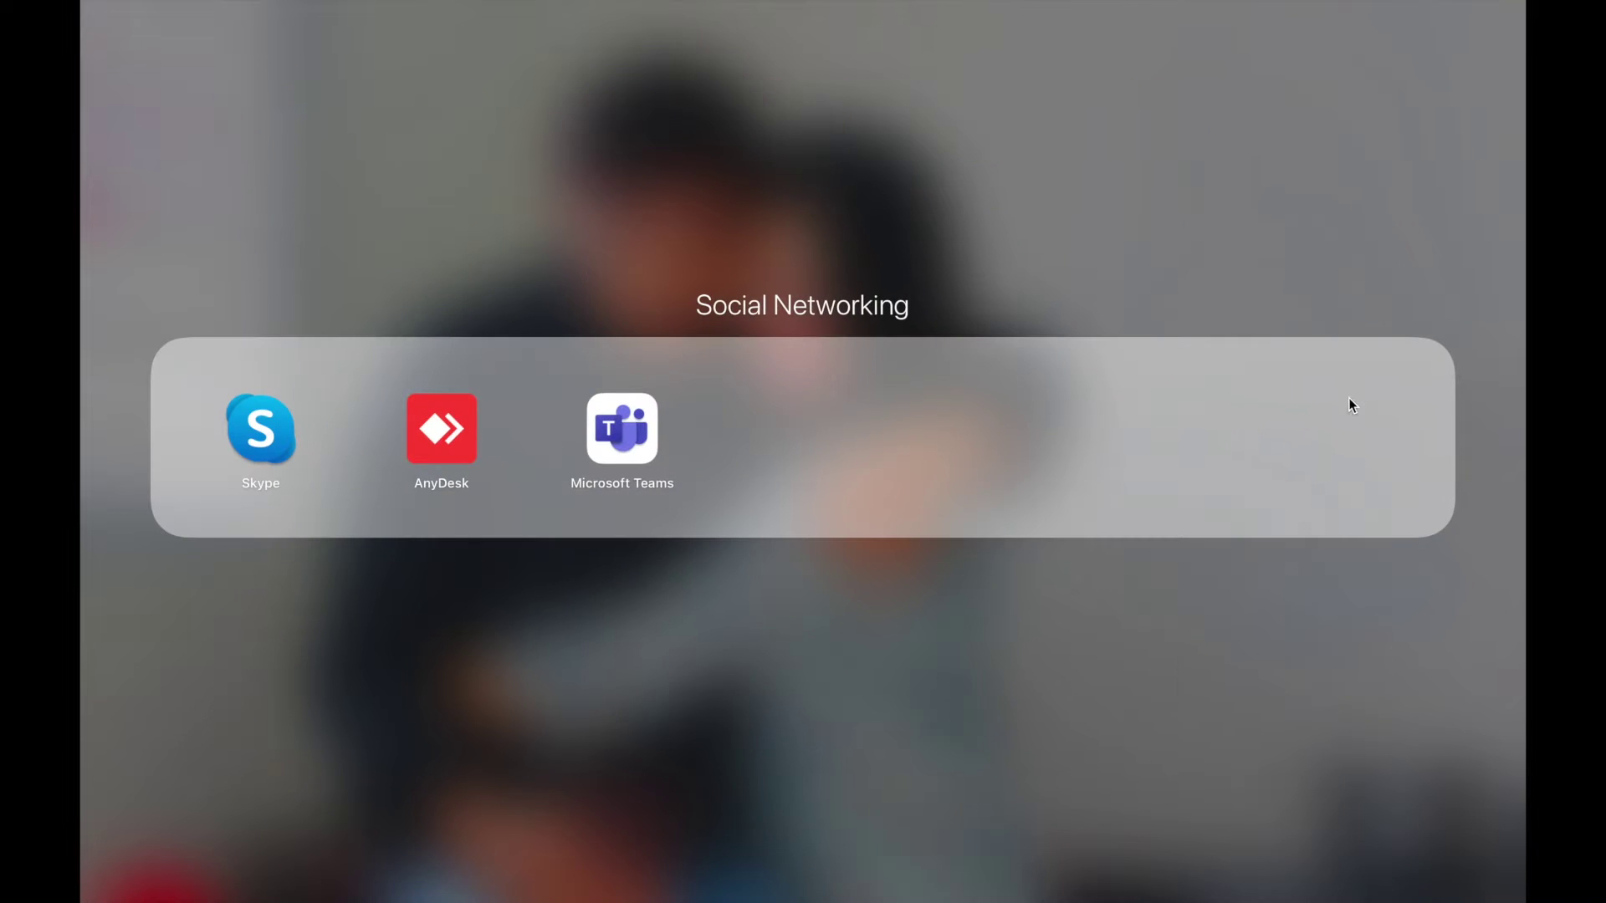
left_click(456, 439)
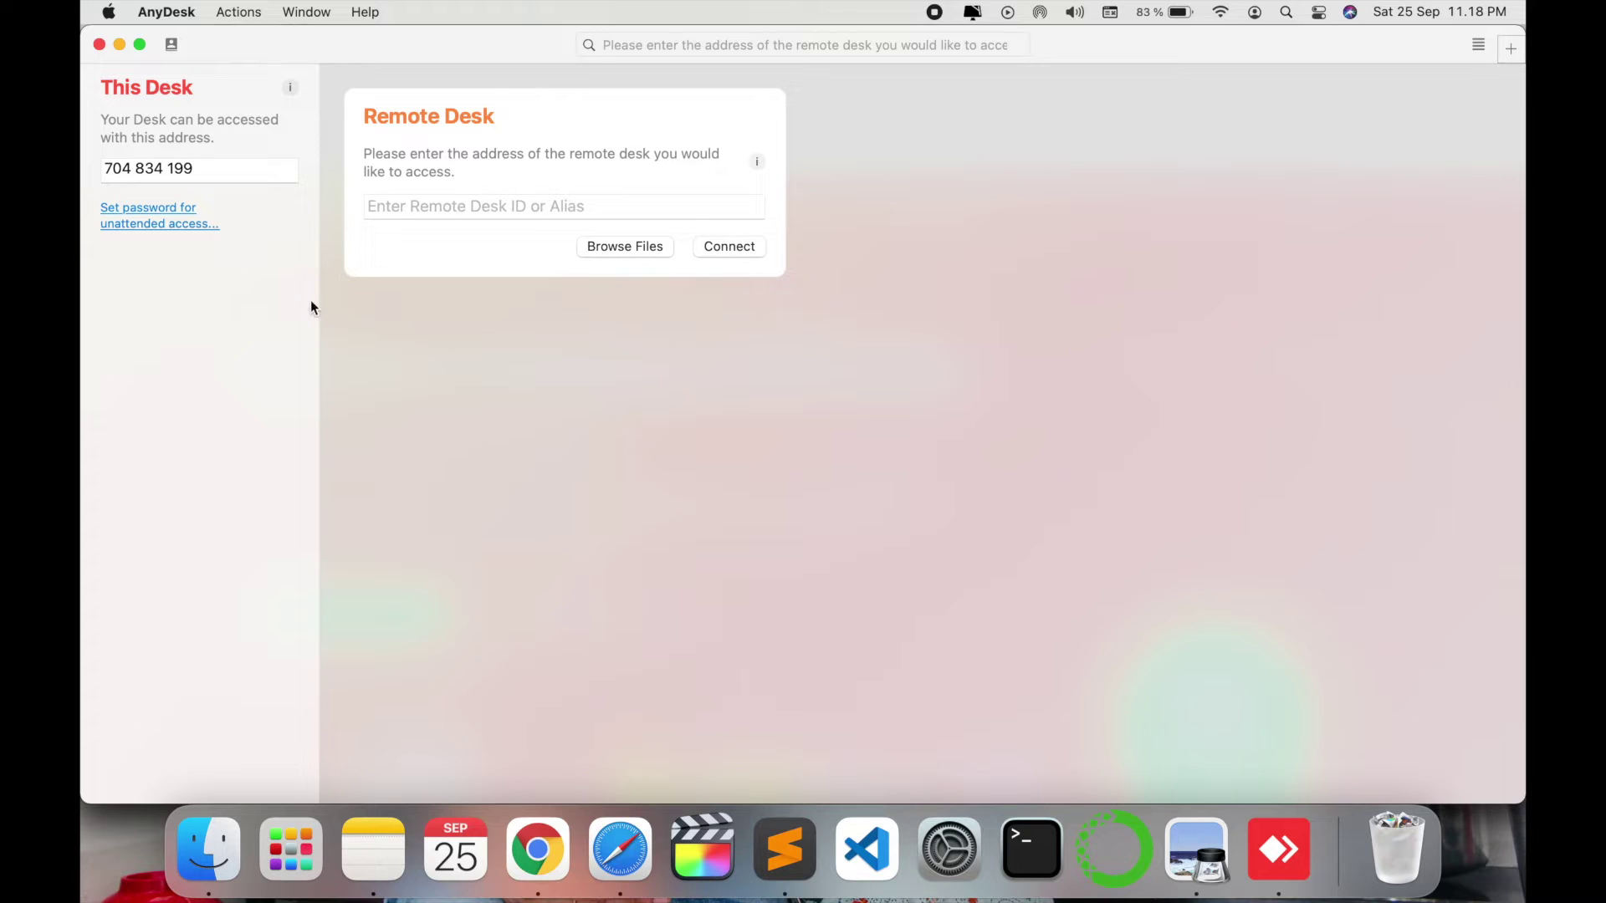
Step: Enter the remote machine's desk ID in the Remote Desk field and connect
double_click(138, 169)
left_click(410, 206)
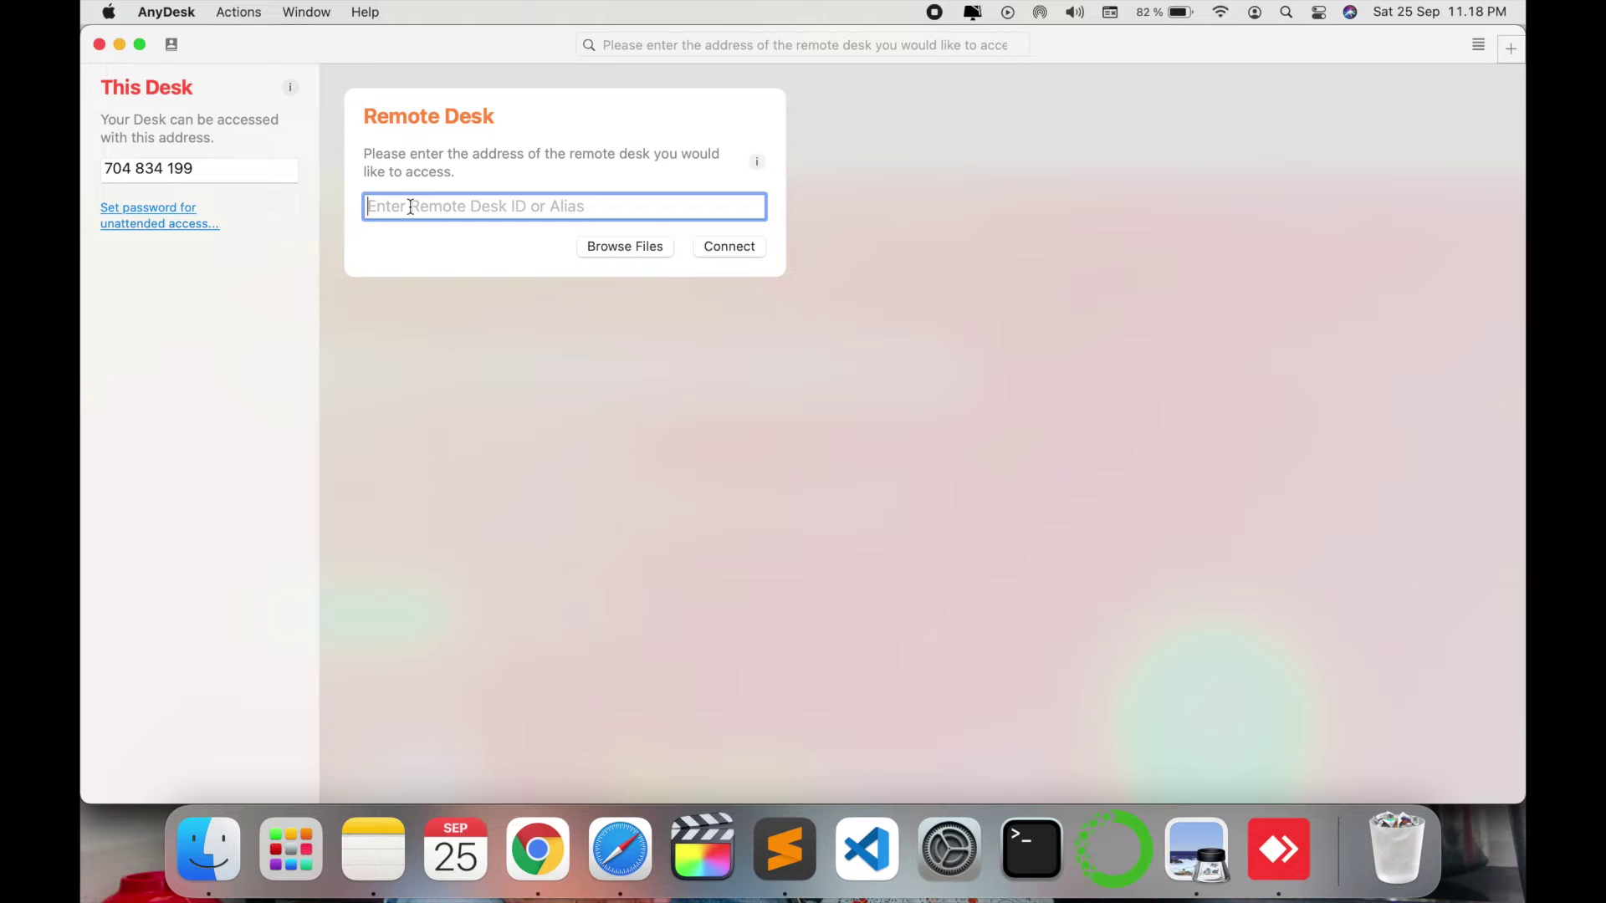
type("494")
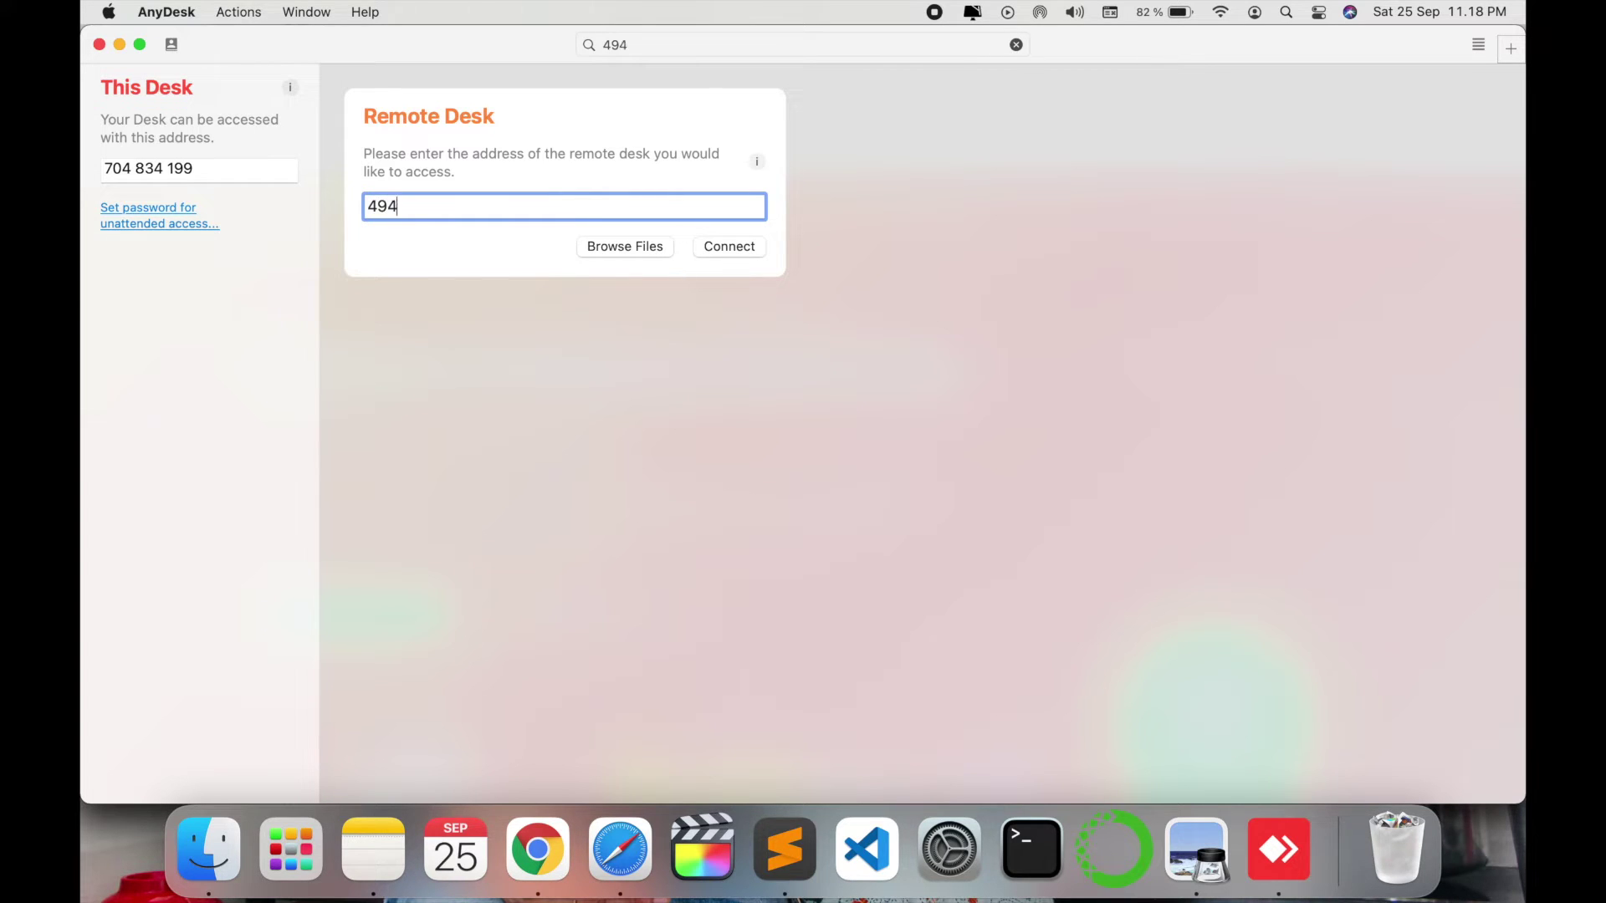
type("940")
type("4")
type("94")
left_click(712, 243)
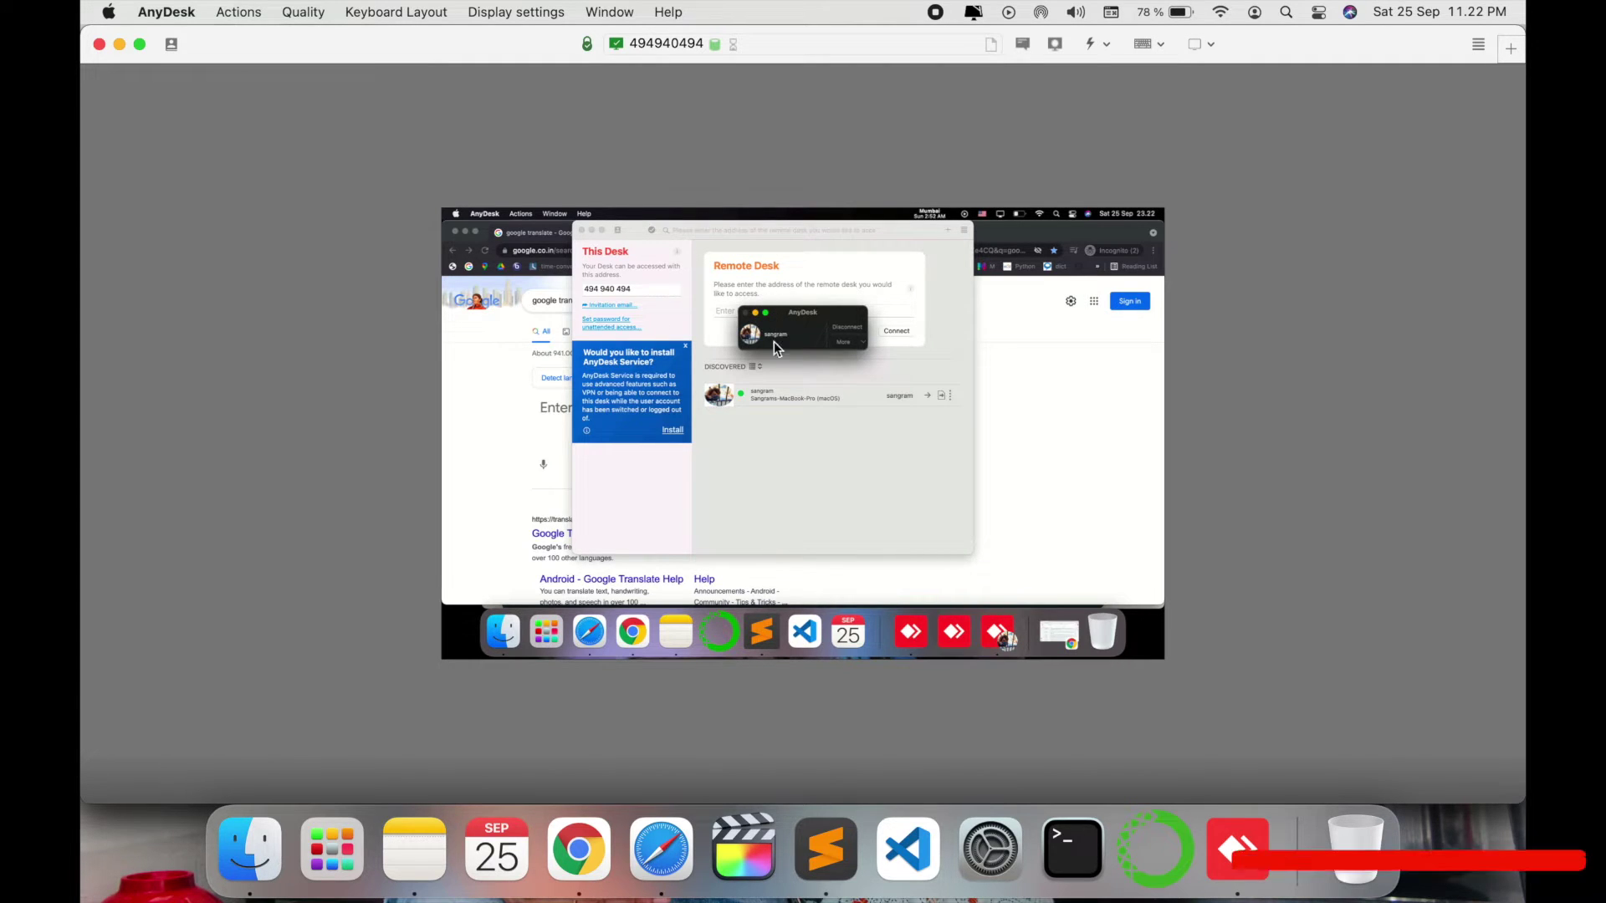
Step: In remote Chrome, search Google for 'Research rocks Youtube' and open the Research Rocks channel
left_click(624, 235)
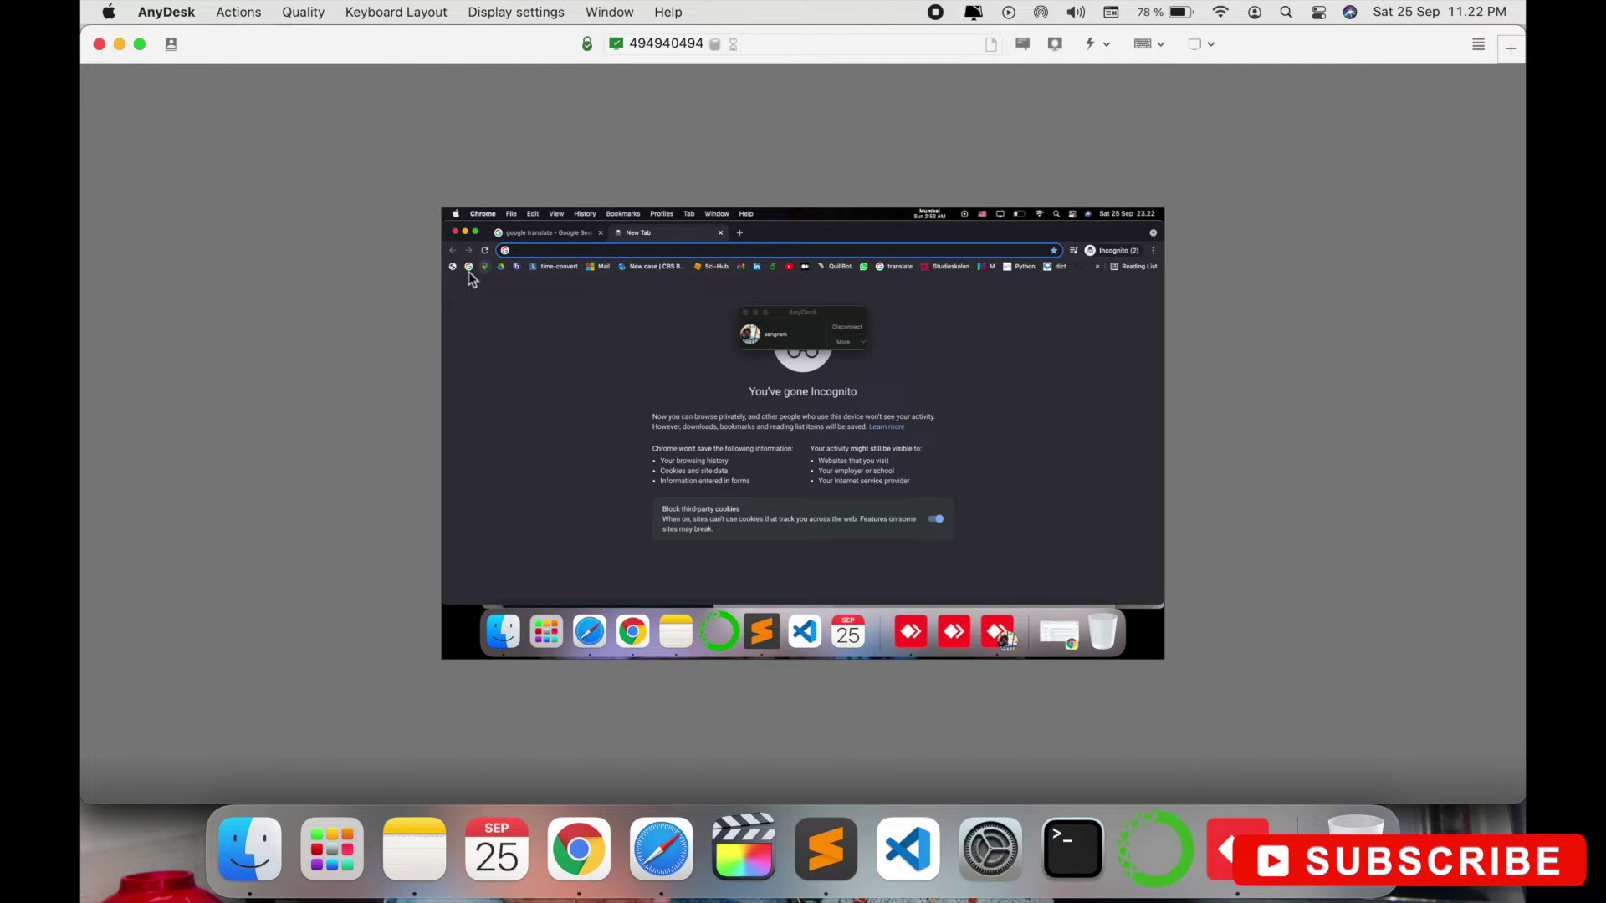
left_click(468, 269)
left_click(727, 403)
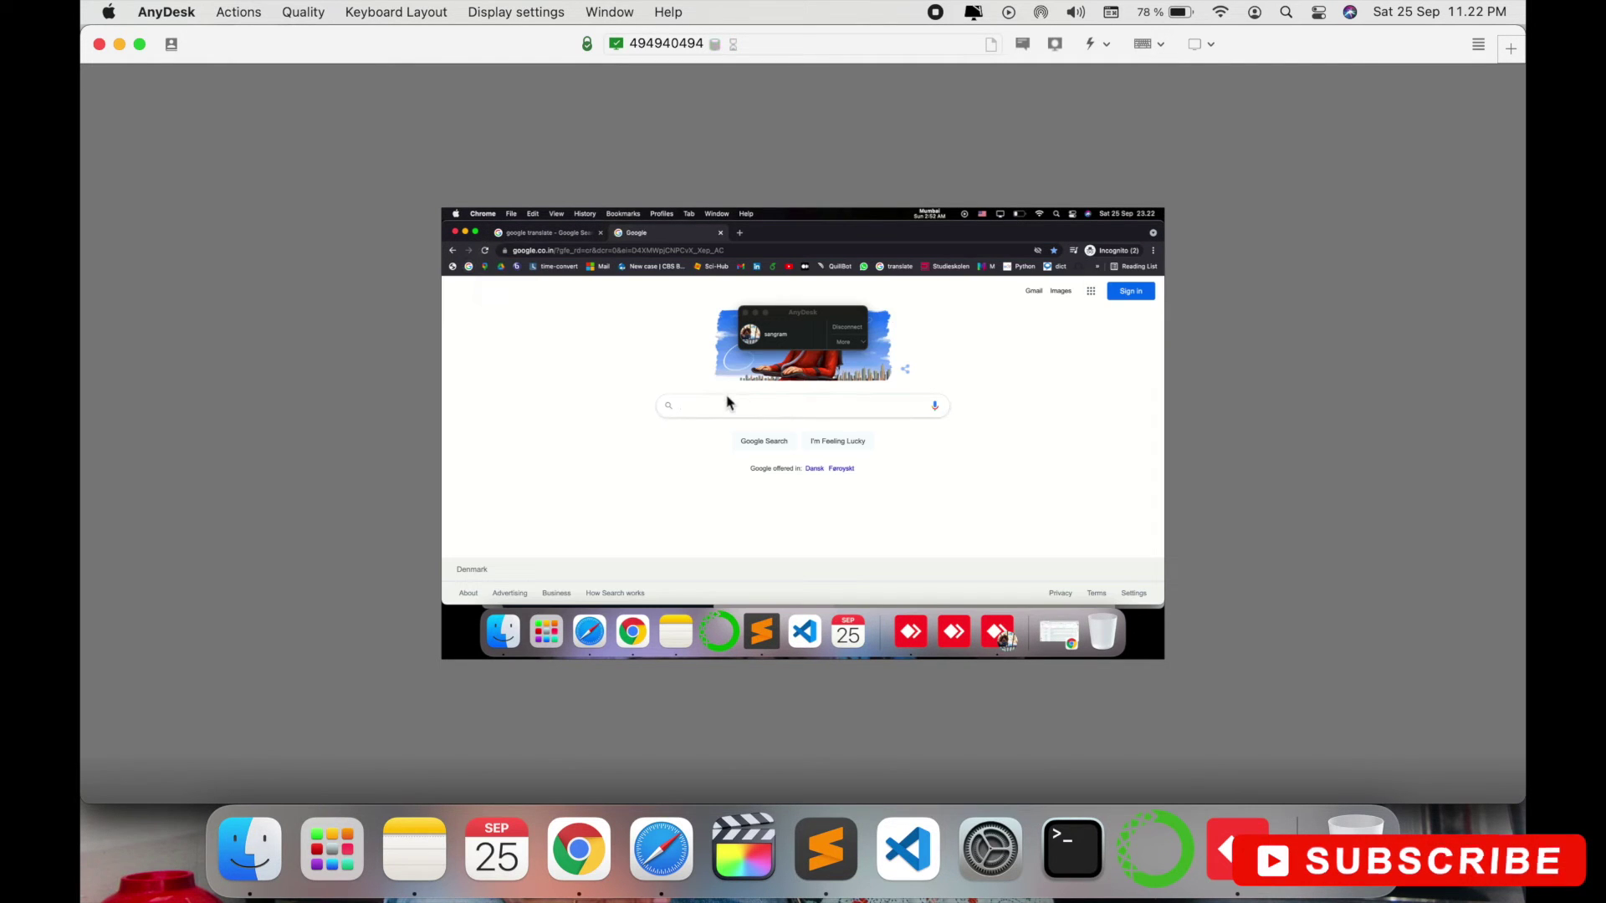
type("Google")
key("super+a")
type("Re")
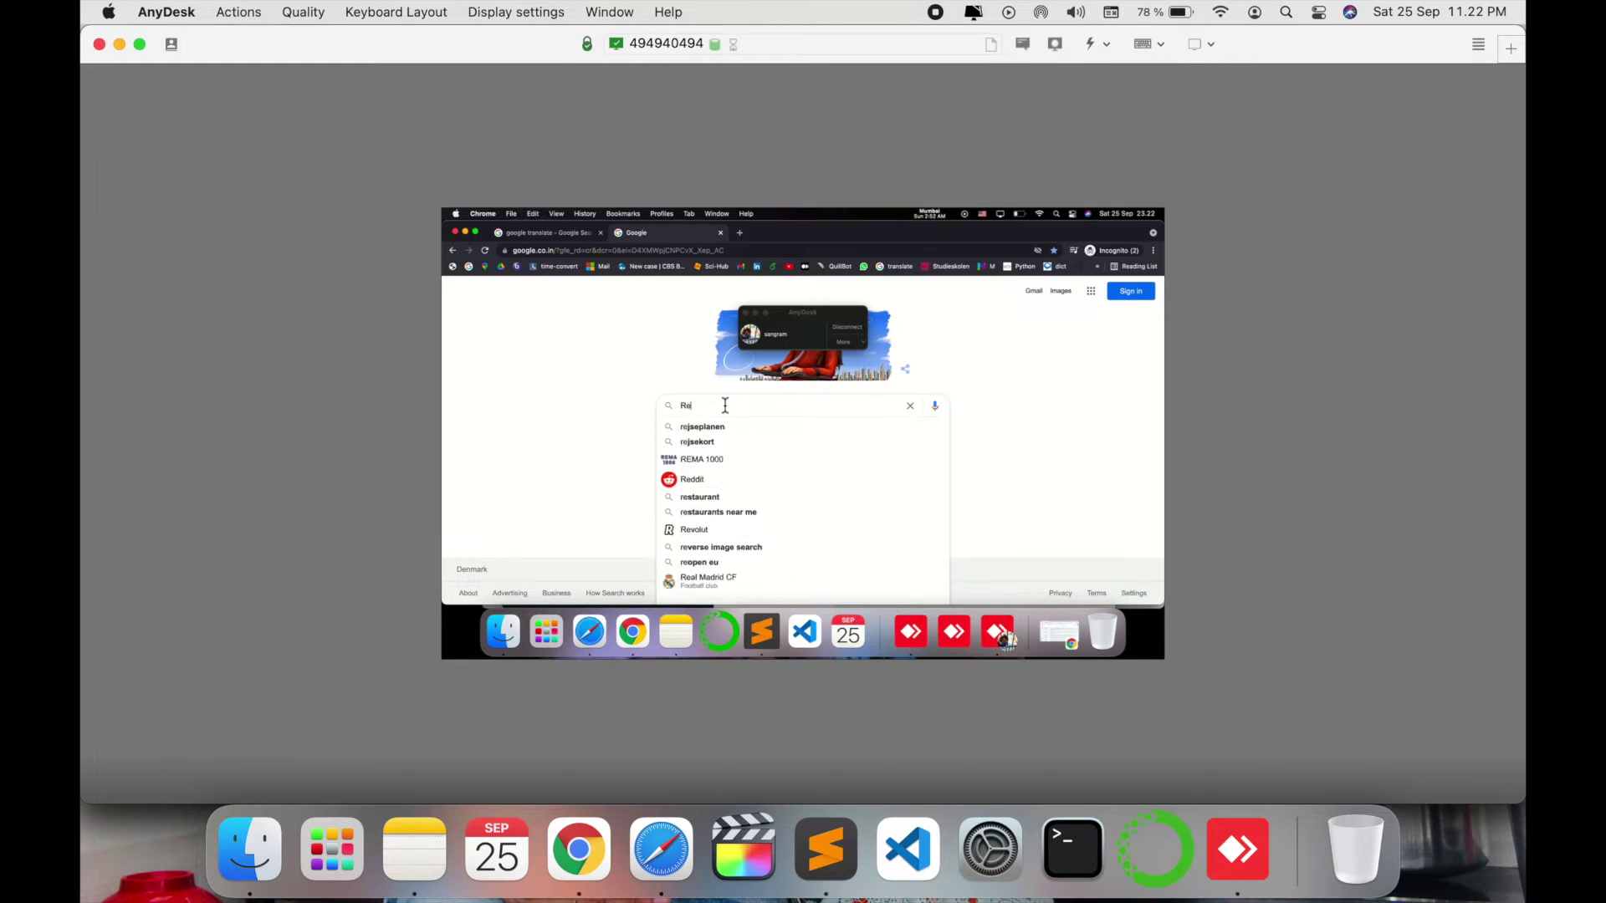
type("search rocks You")
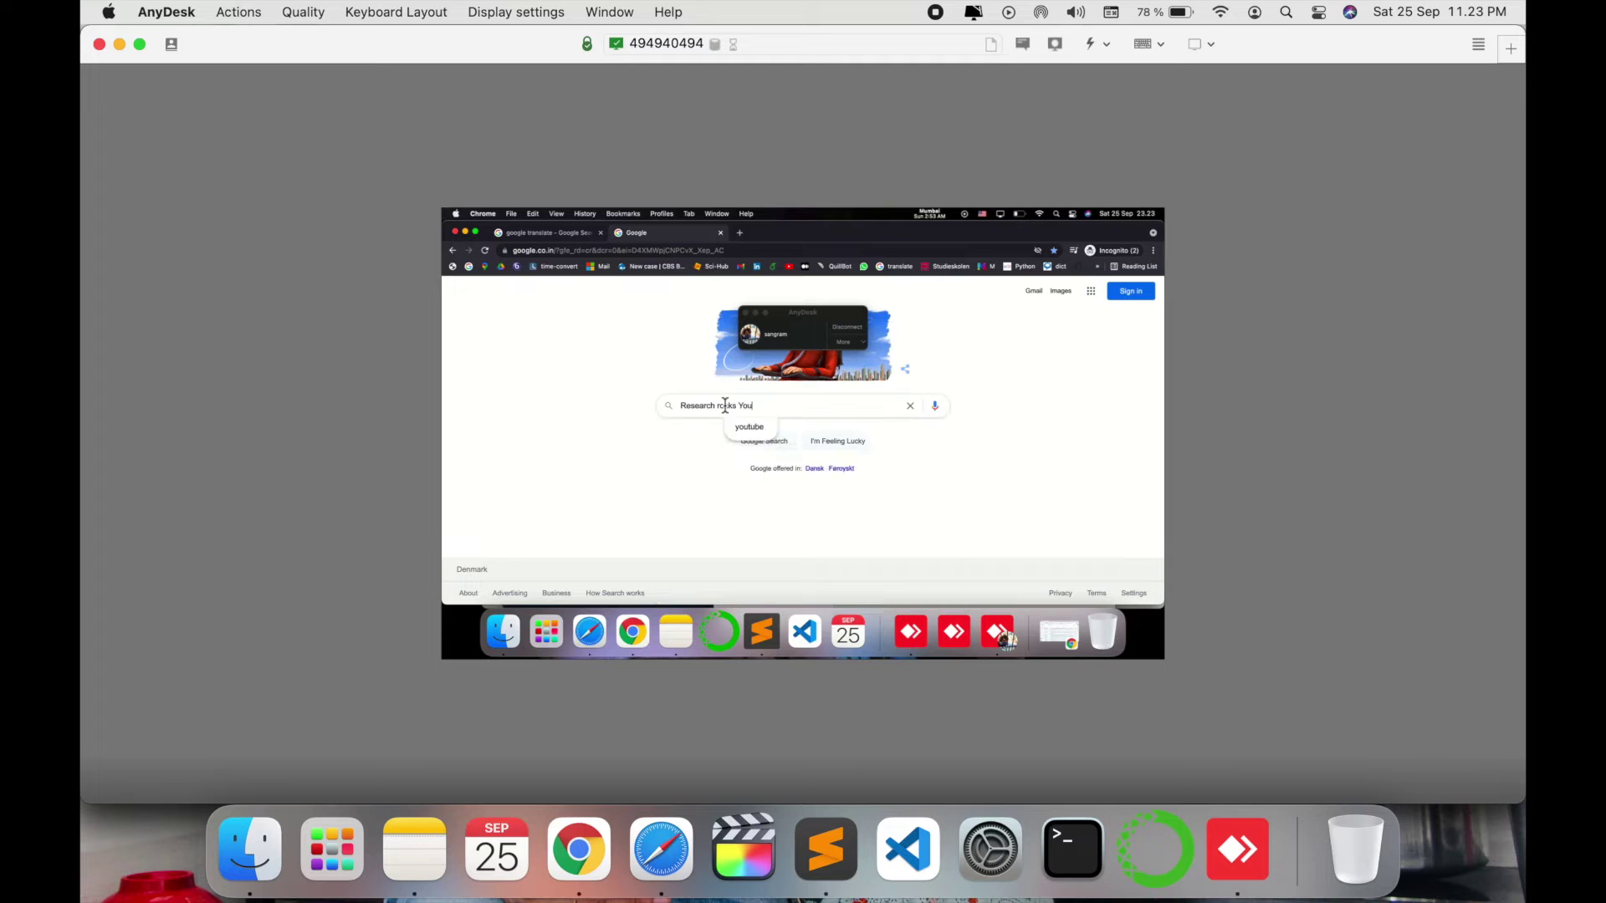
type("tube")
key("Down")
key("Down")
key("Return")
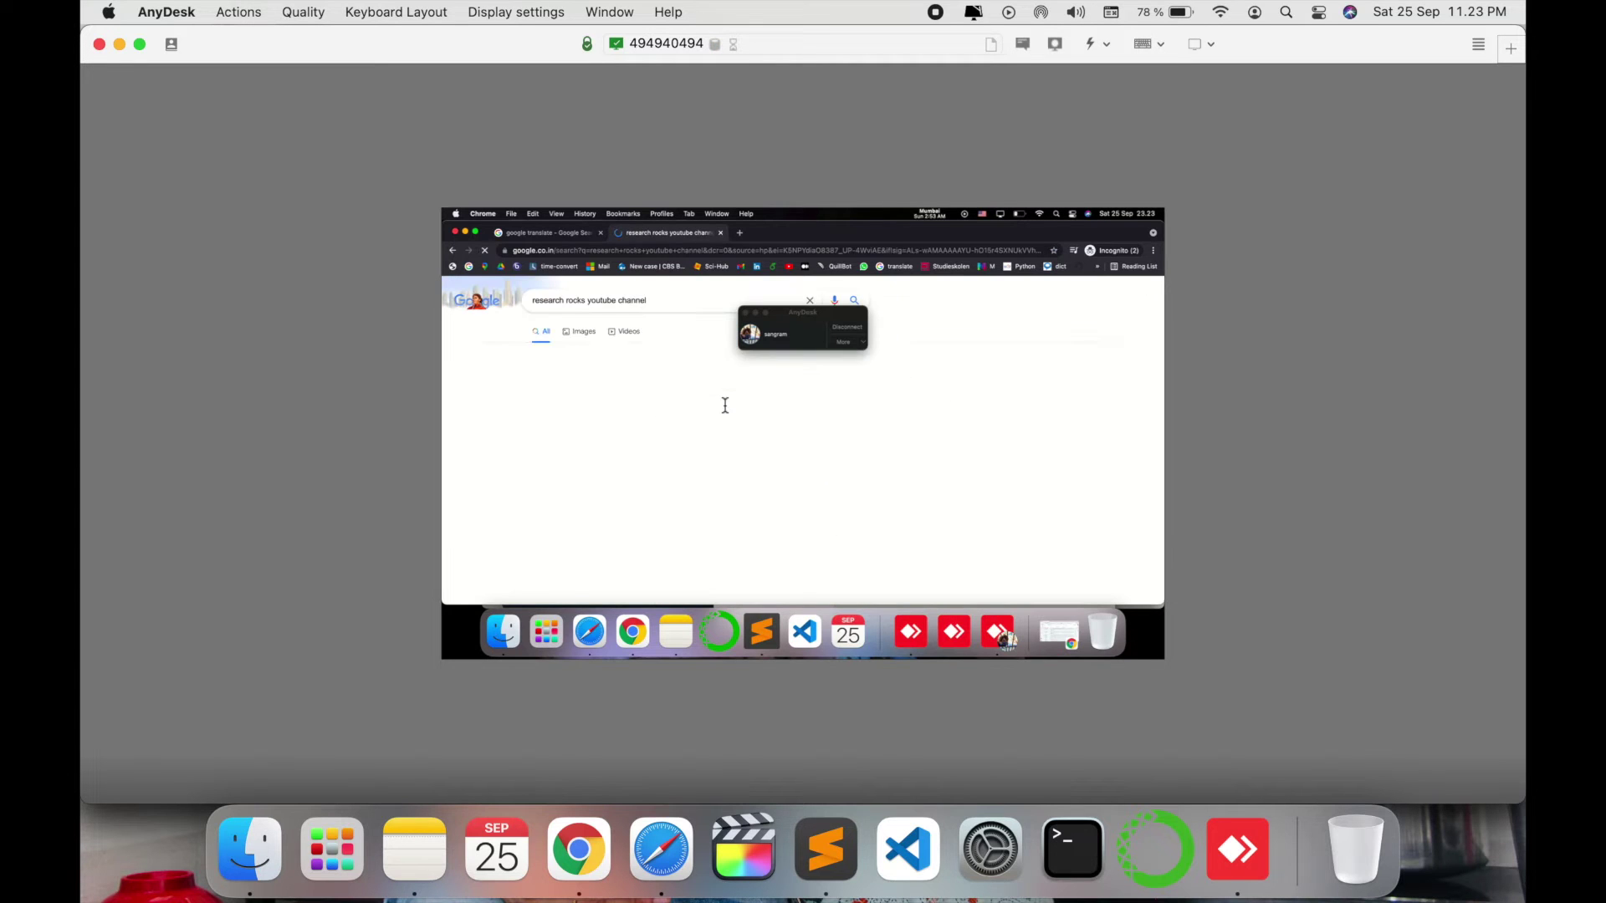
left_click(627, 387)
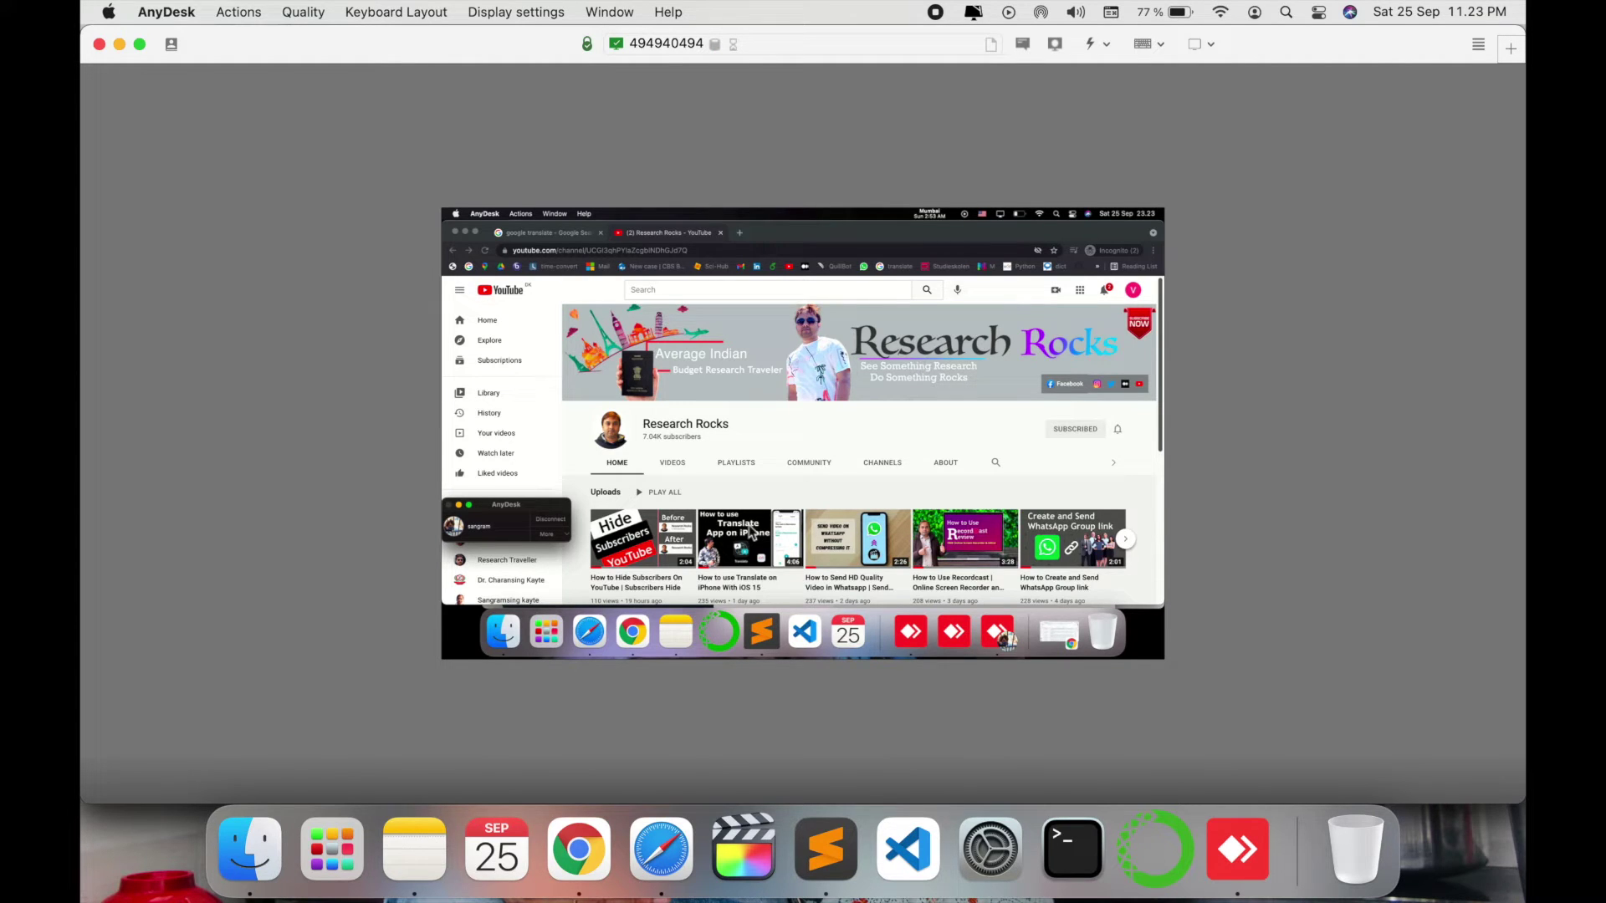
Step: Open a new incognito tab in remote Chrome and load w3resource's Python Basic exercises
left_click(737, 238)
left_click(737, 239)
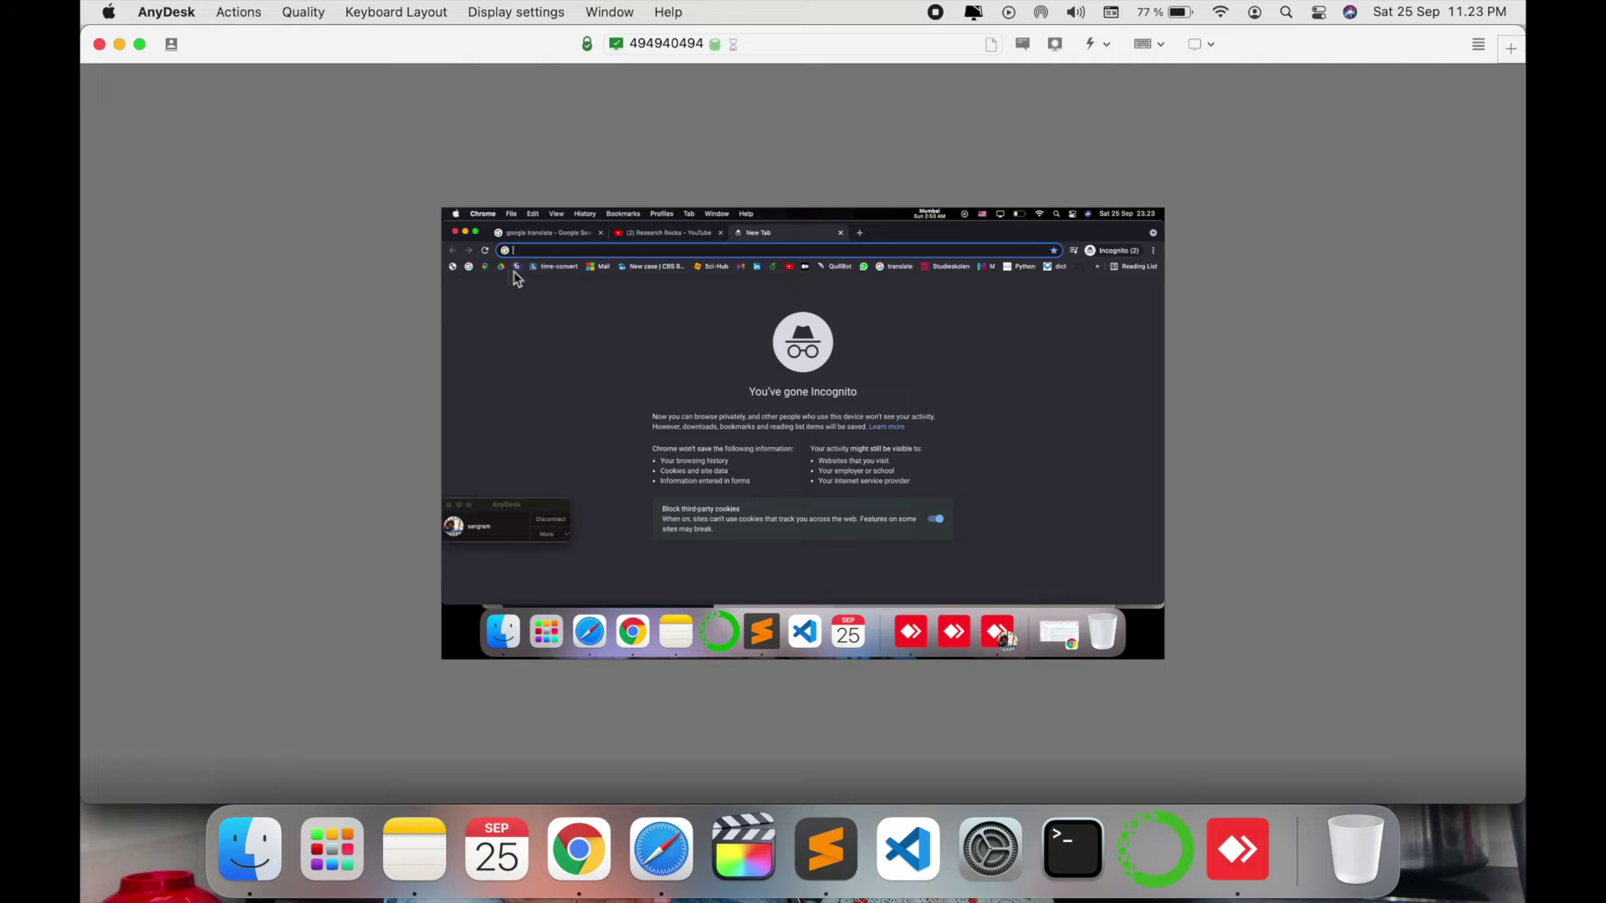
left_click(484, 267)
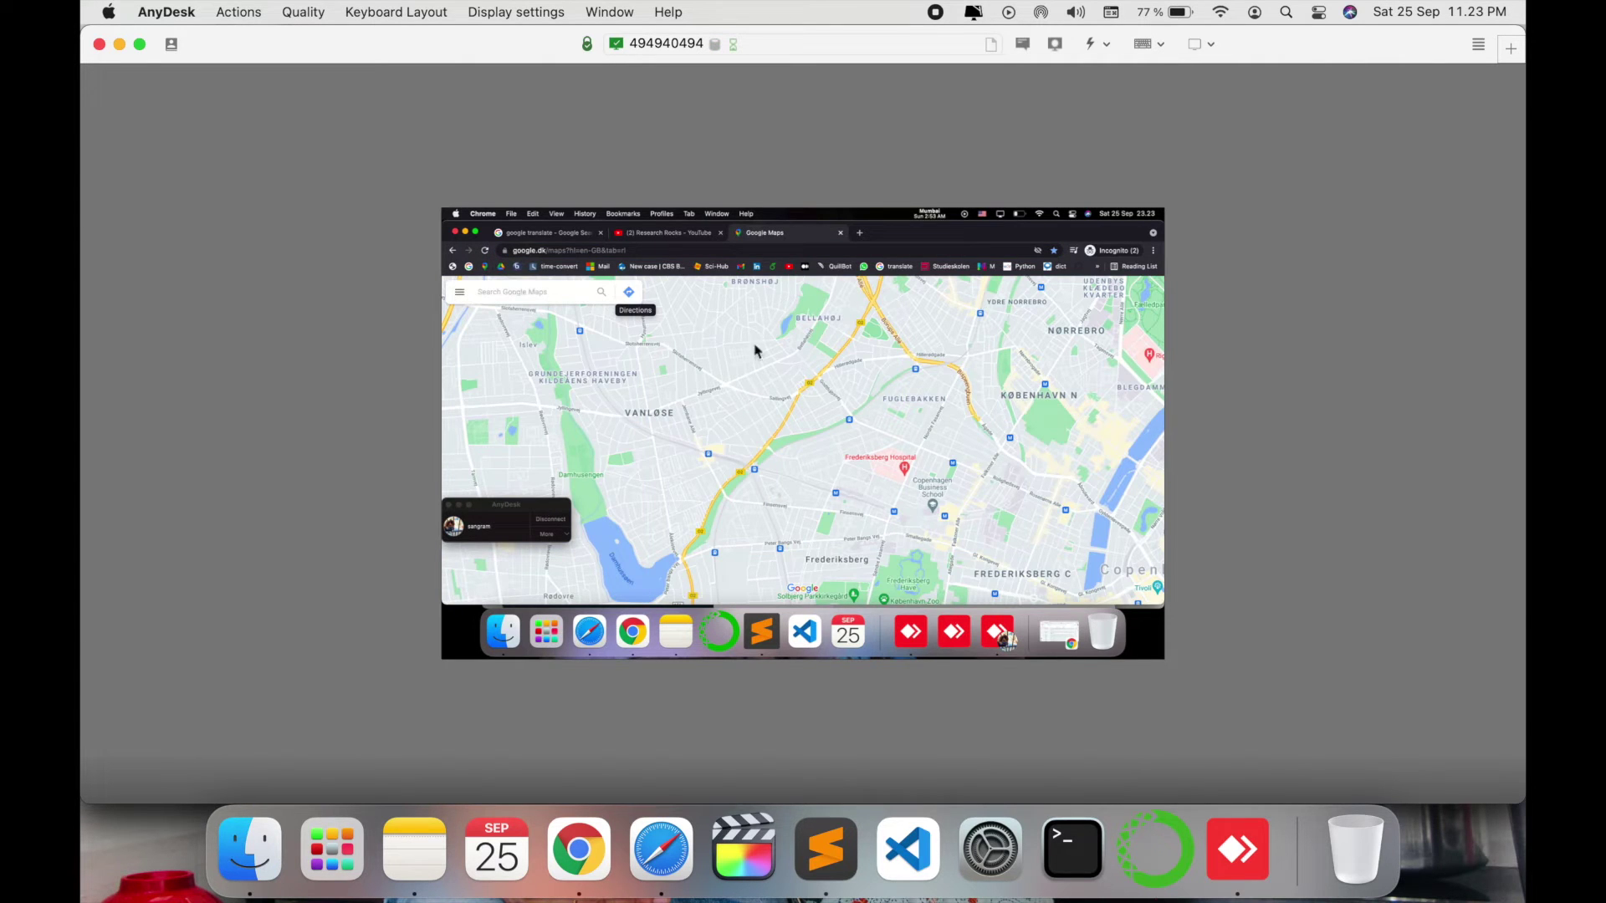
left_click(843, 269)
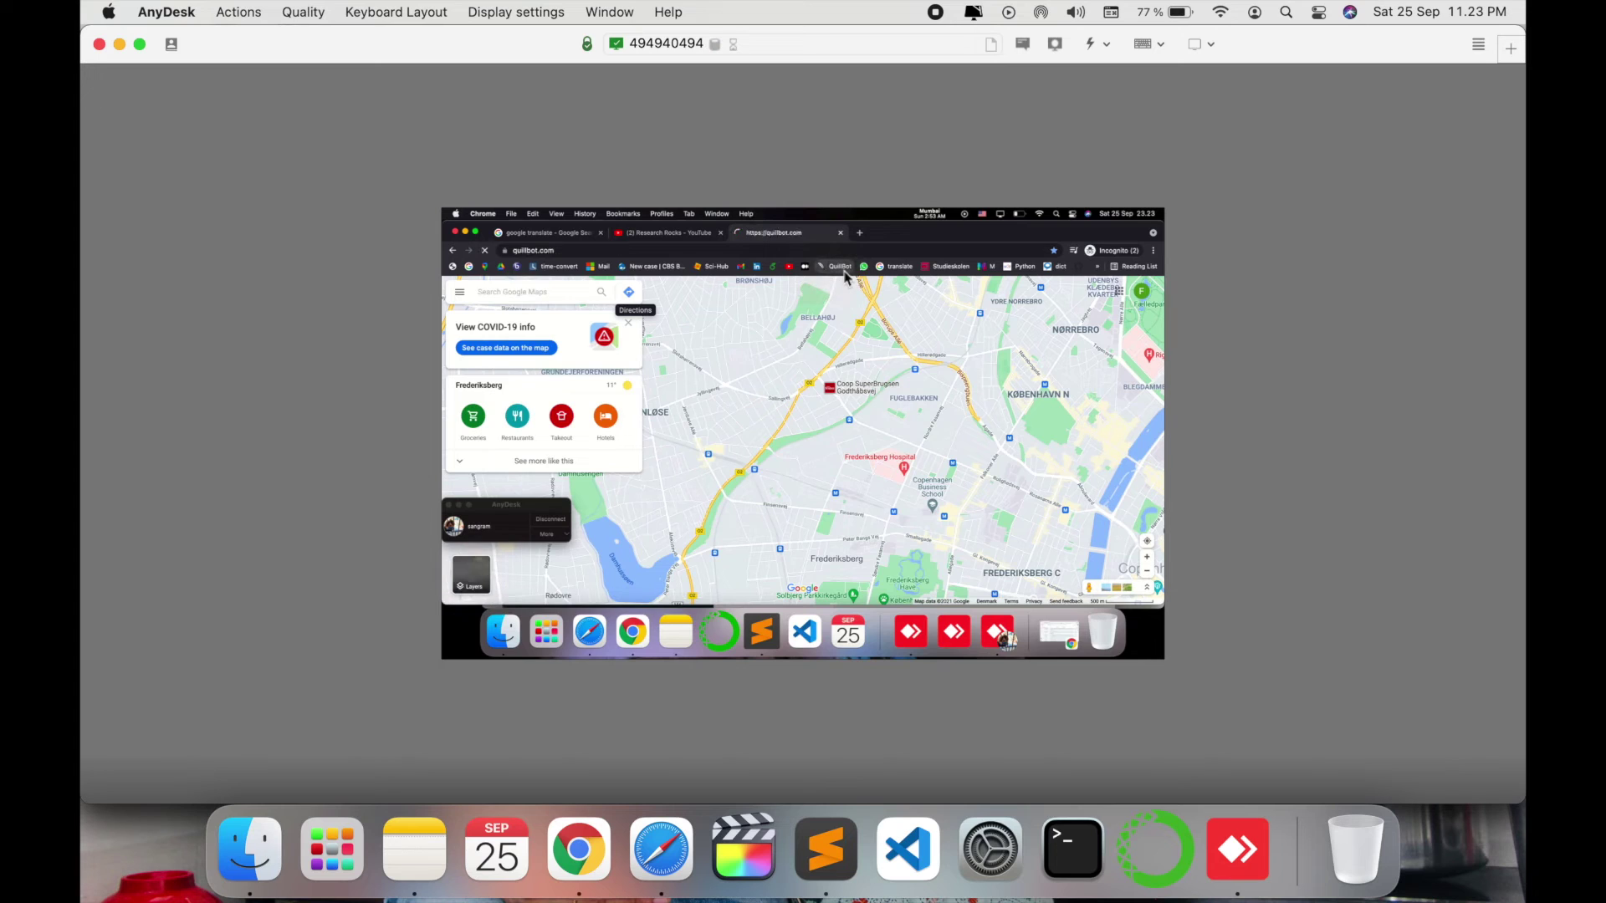
left_click(1023, 273)
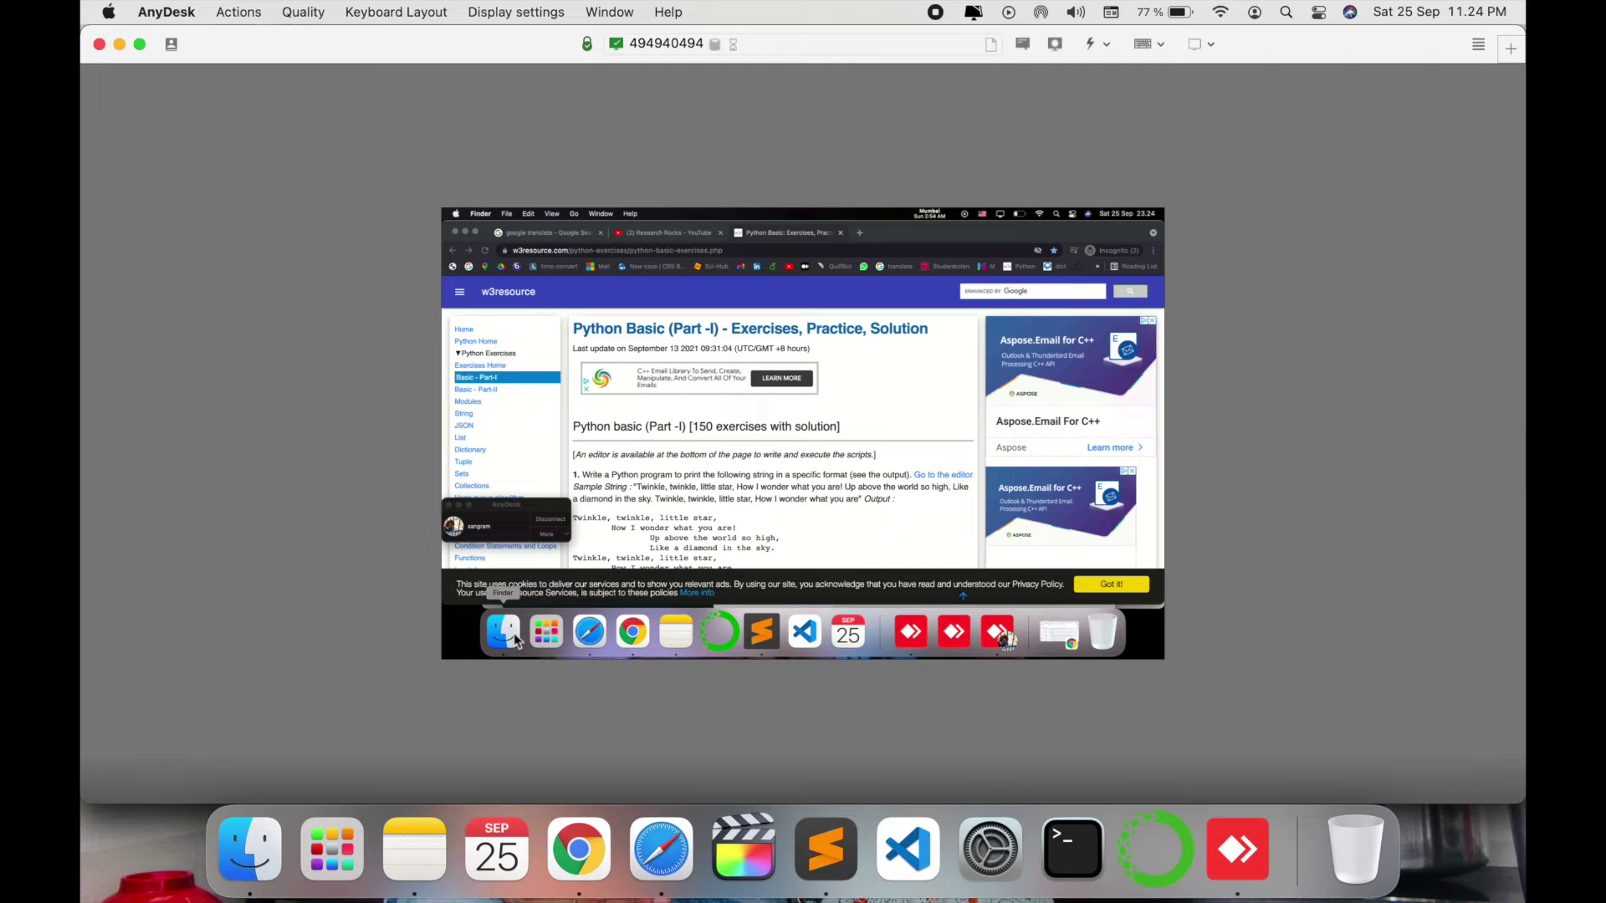
left_click(255, 843)
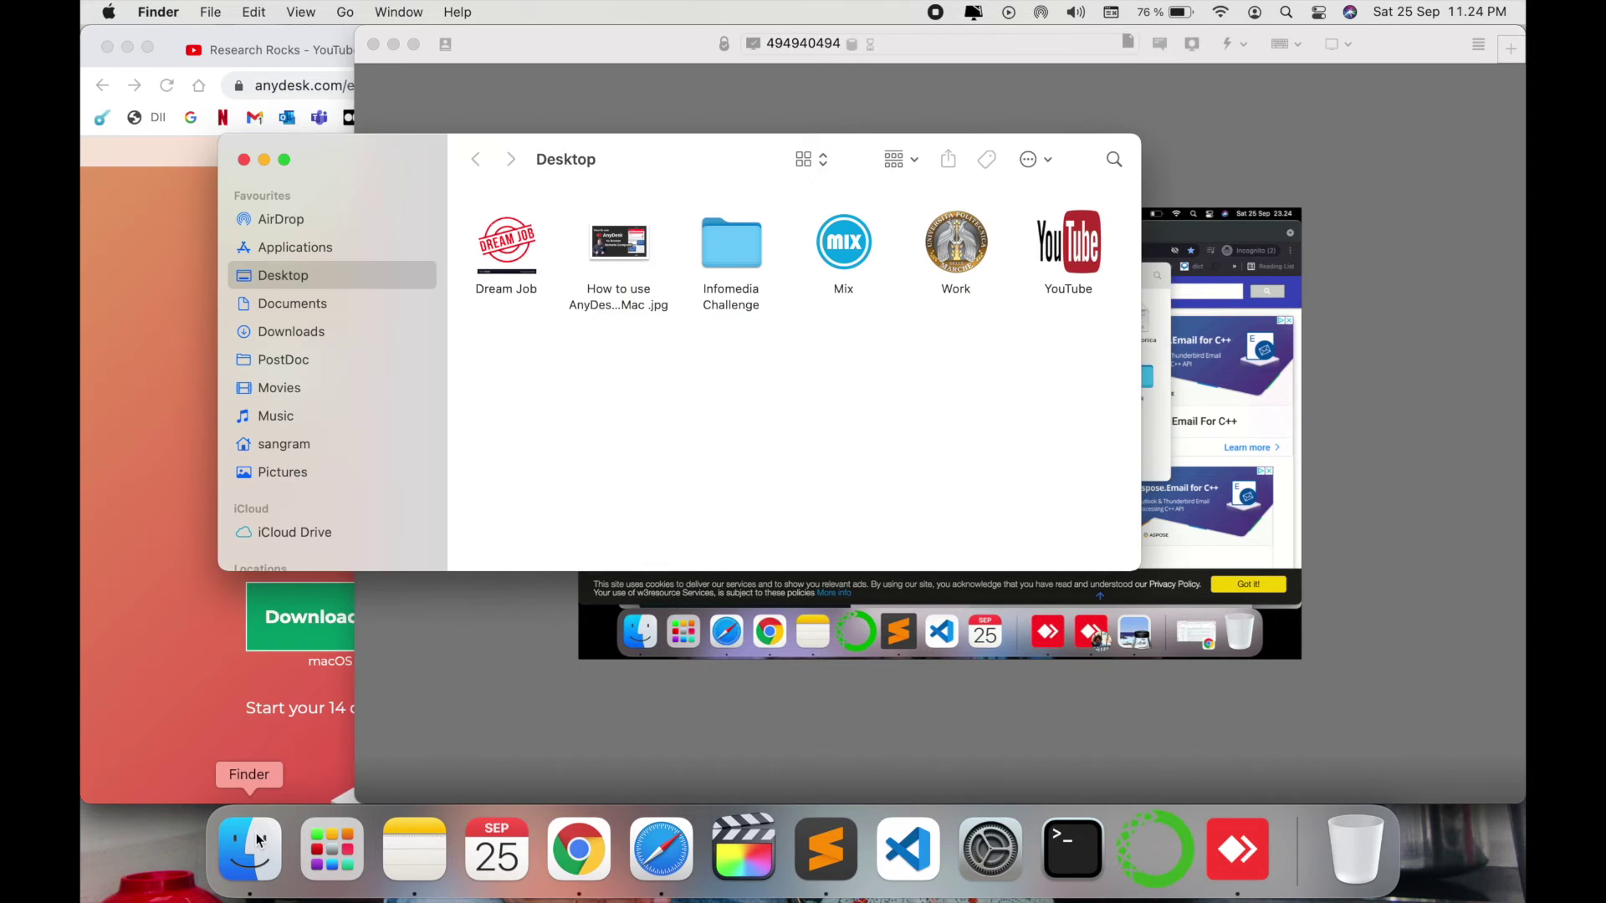
Step: Copy 'How to use AnyDesk in Mac .jpg' from the local Desktop, then return to the session
left_click(619, 244)
right_click(620, 249)
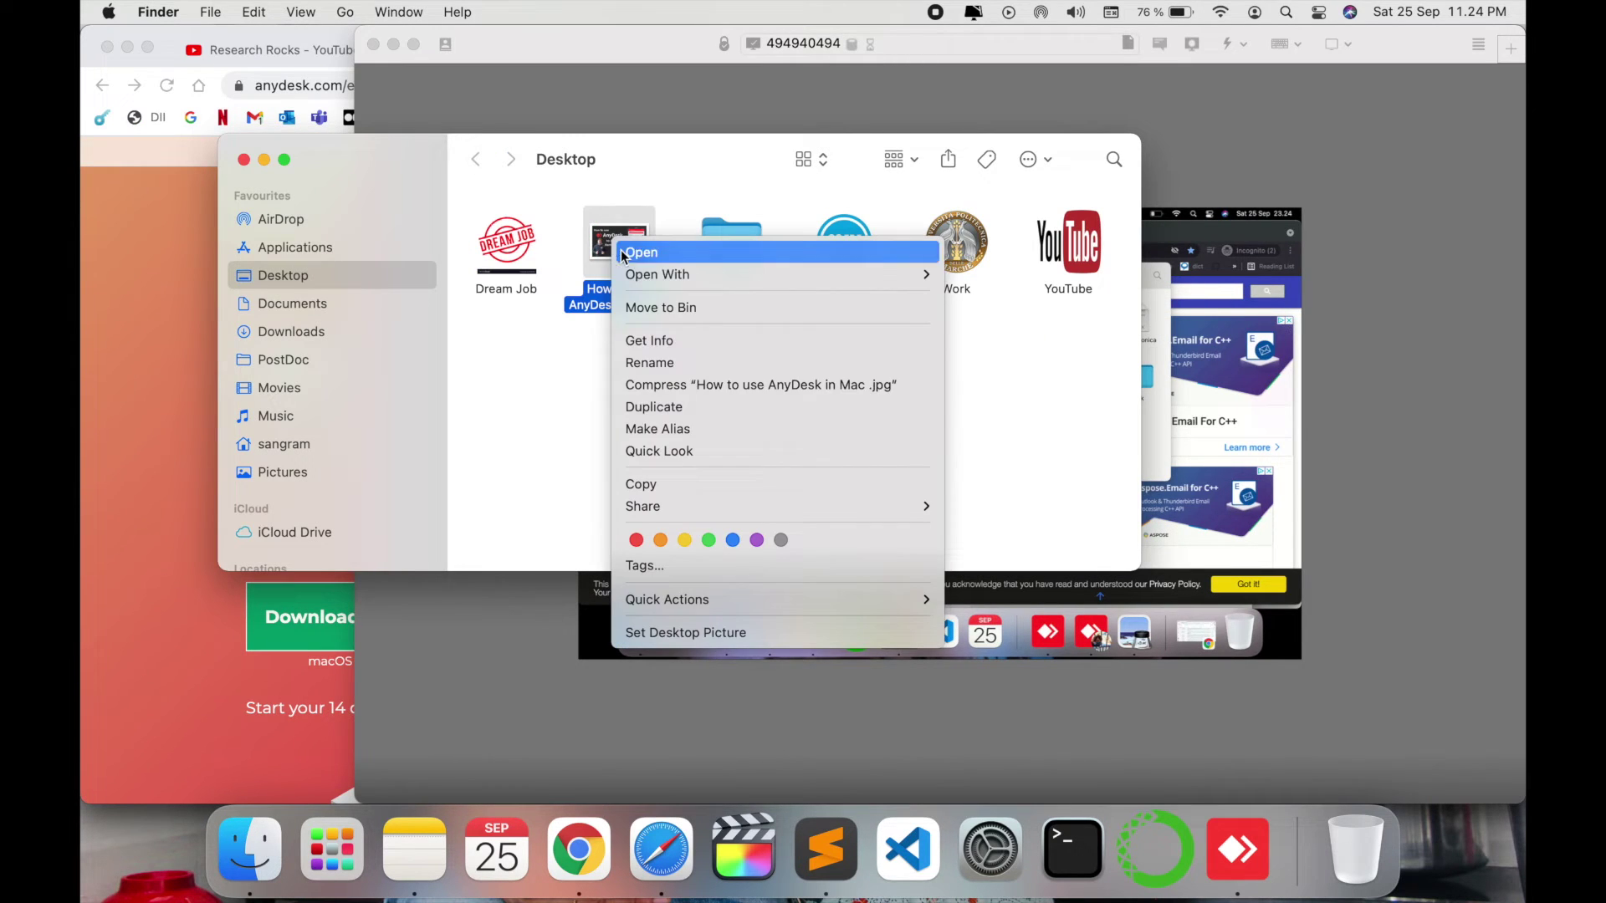
left_click(642, 485)
left_click(1150, 440)
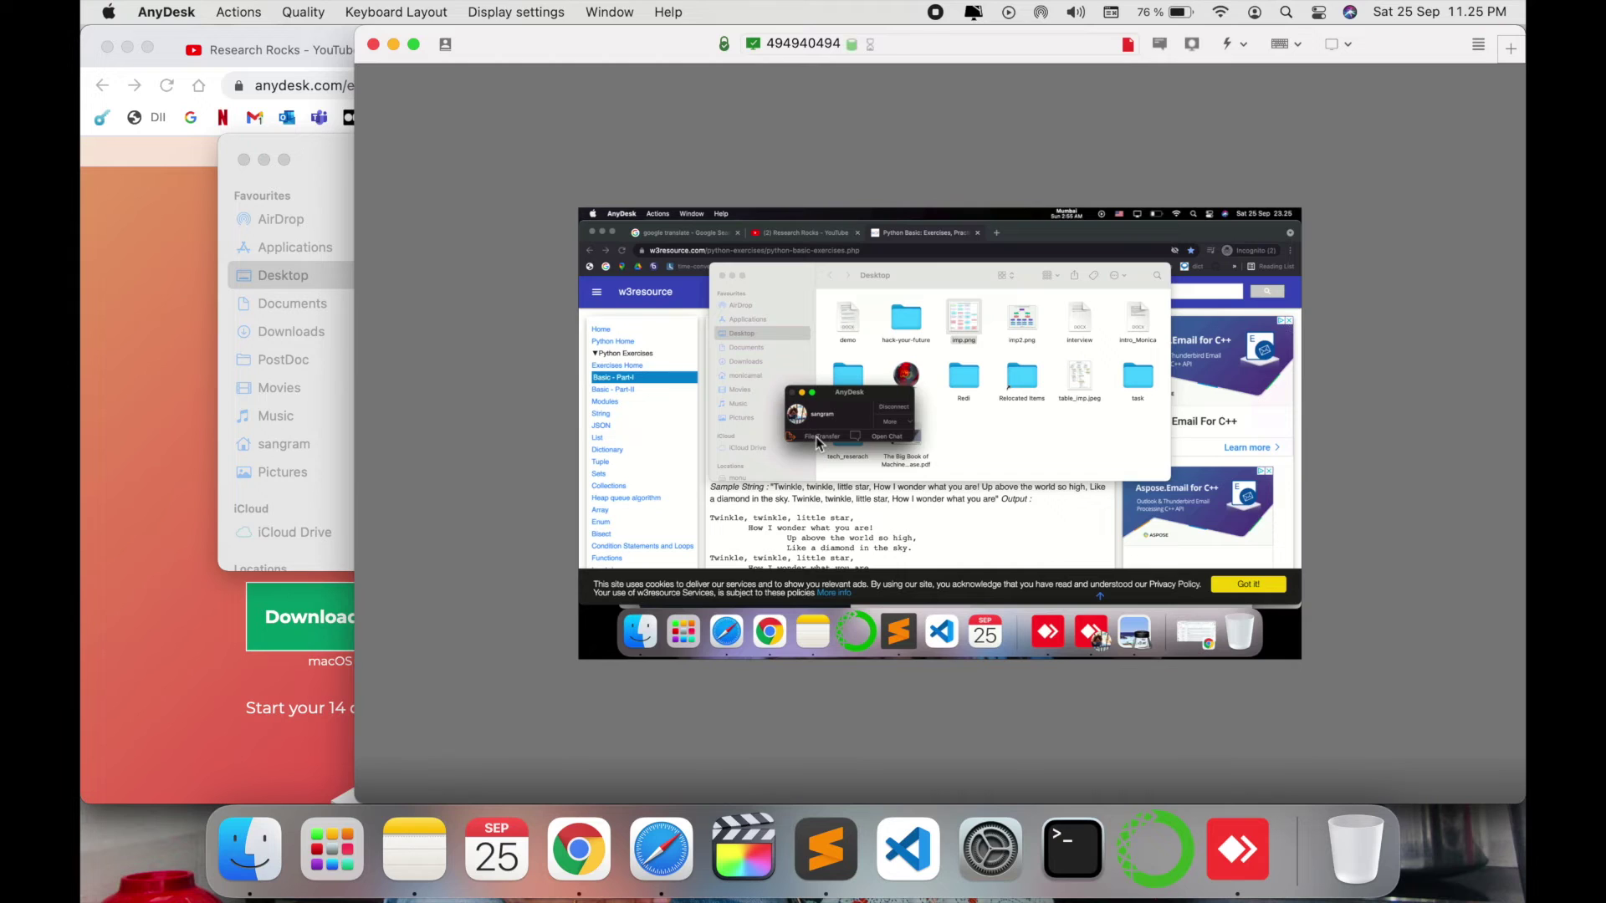
Step: Transfer the AnyDesk image, paste it onto the remote Desktop, and preview it
left_click(822, 441)
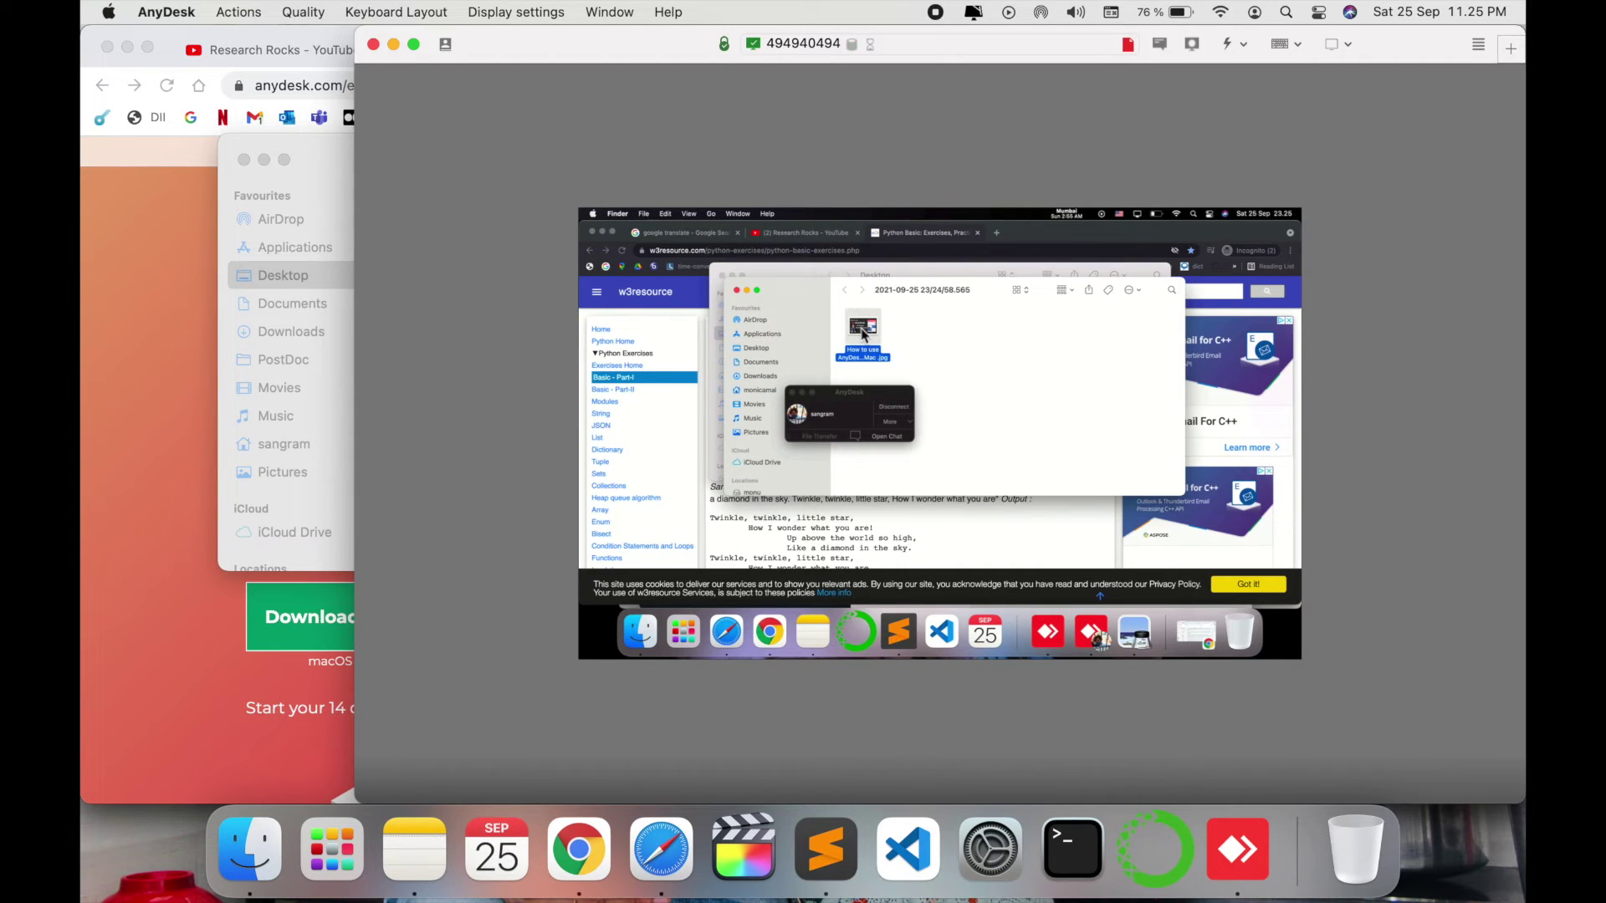
right_click(862, 333)
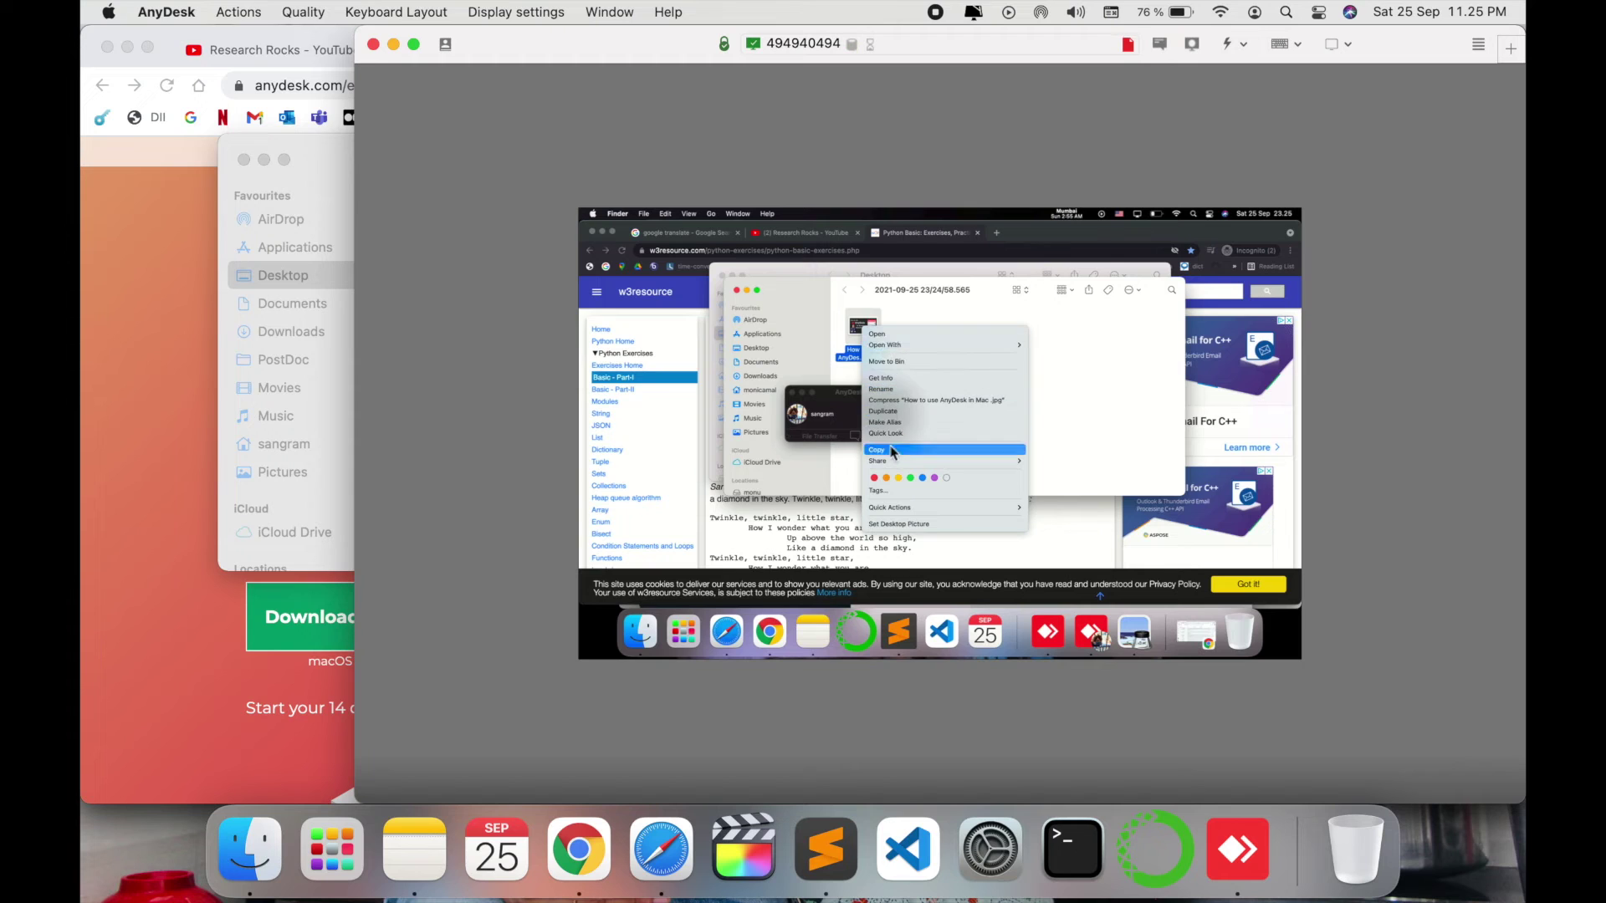
left_click(770, 368)
left_click(759, 353)
right_click(994, 450)
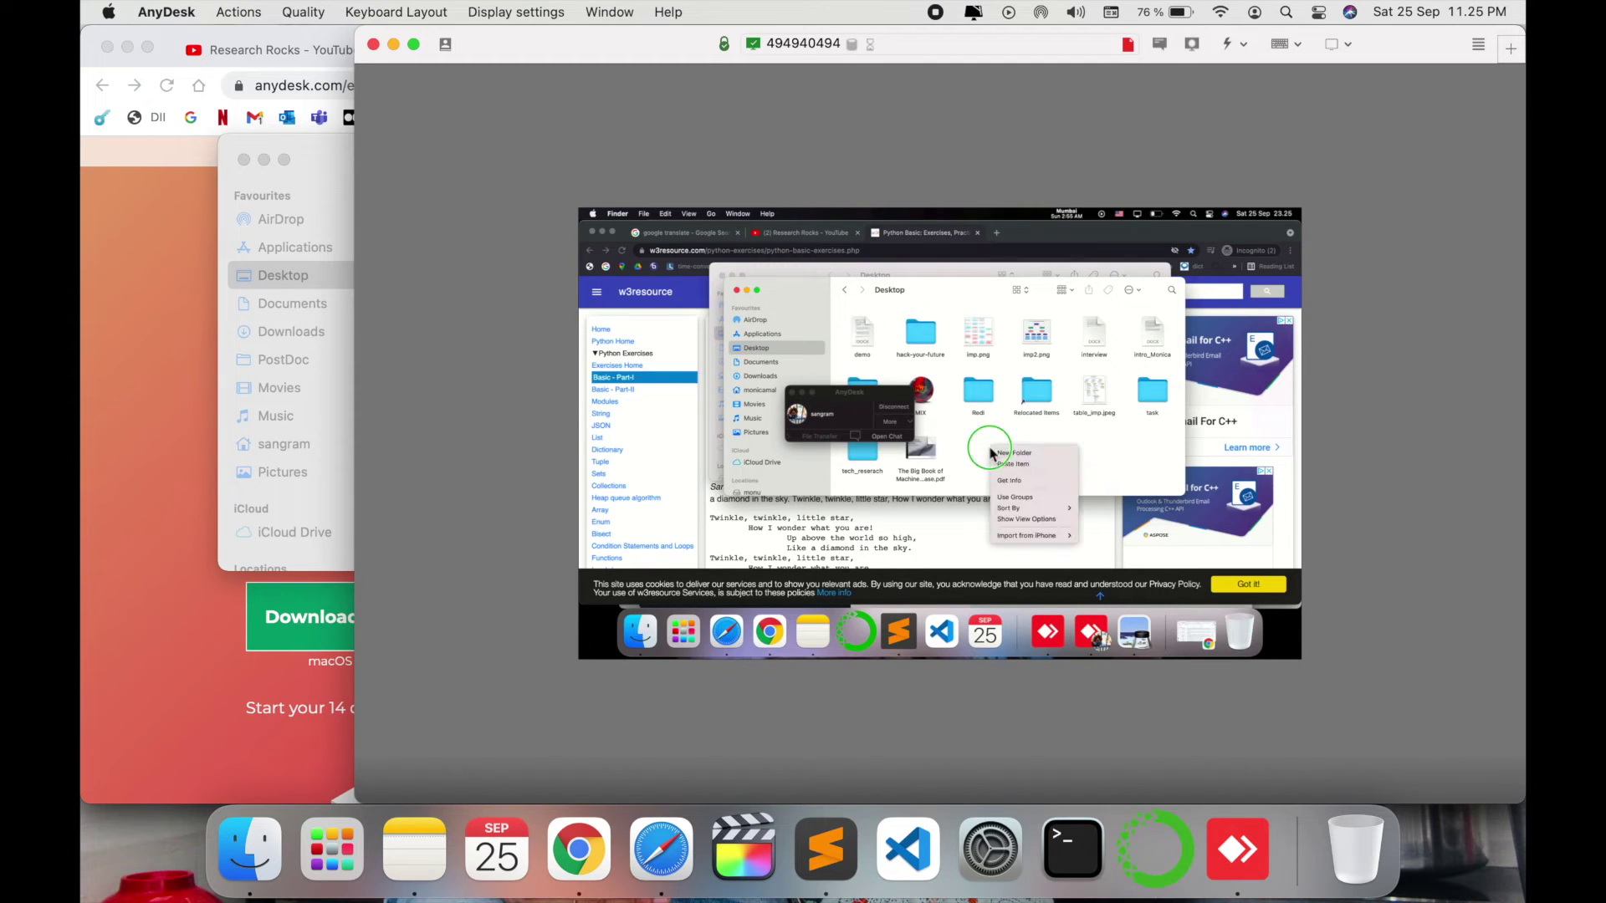
left_click(1016, 464)
double_click(978, 330)
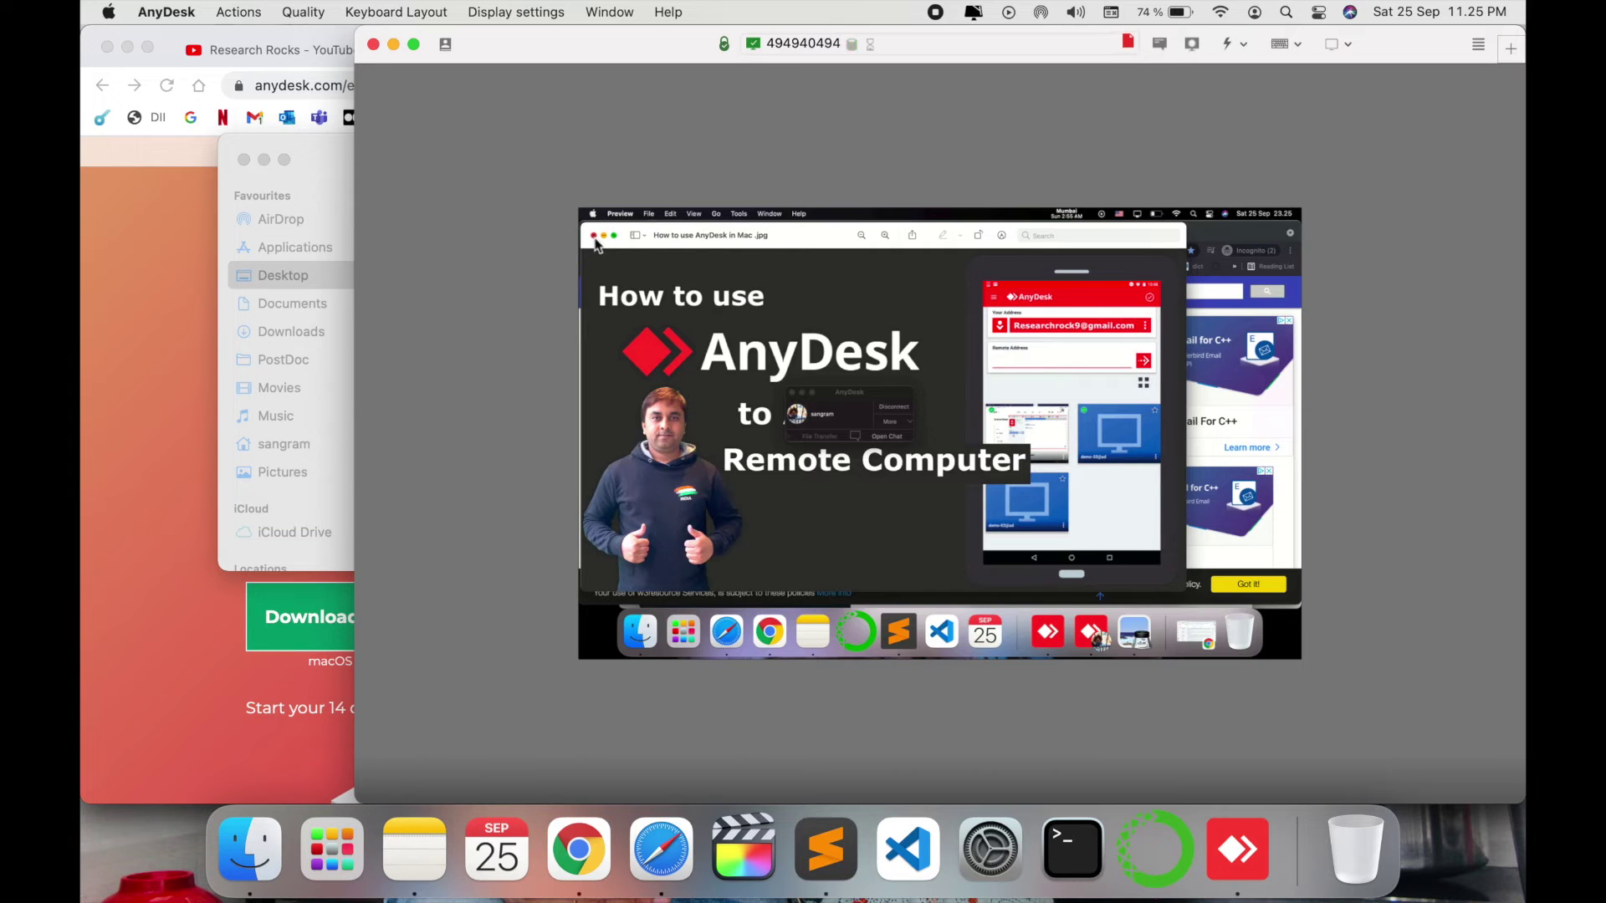
left_click(593, 236)
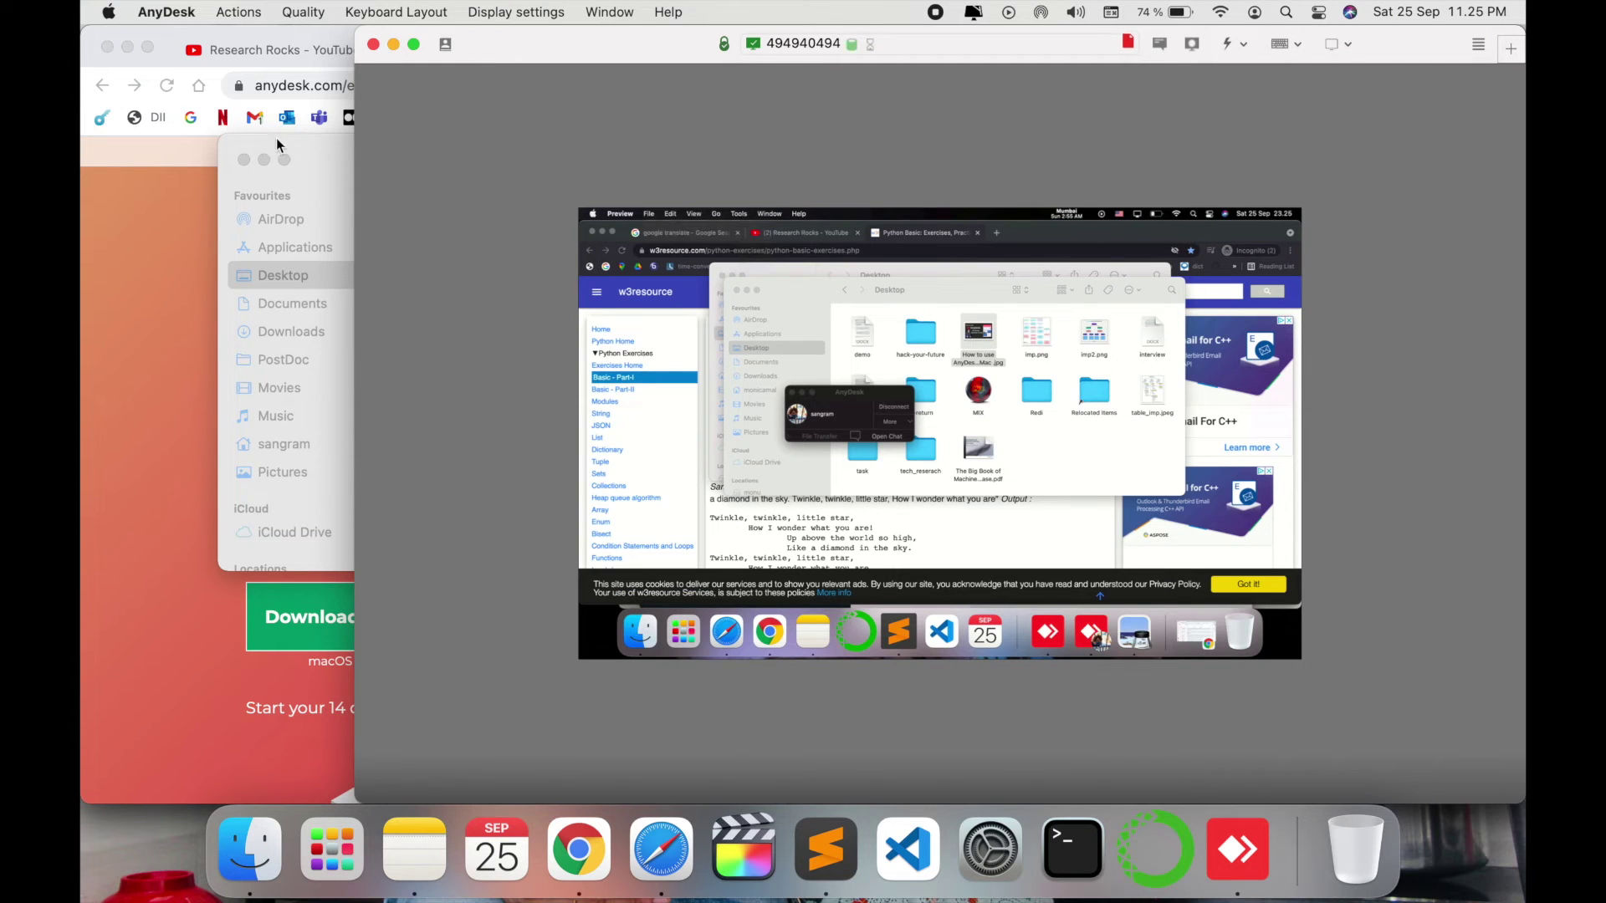
Step: Copy the local Infomedia Challenge folder and close the local Desktop window
left_click(303, 154)
left_click(710, 233)
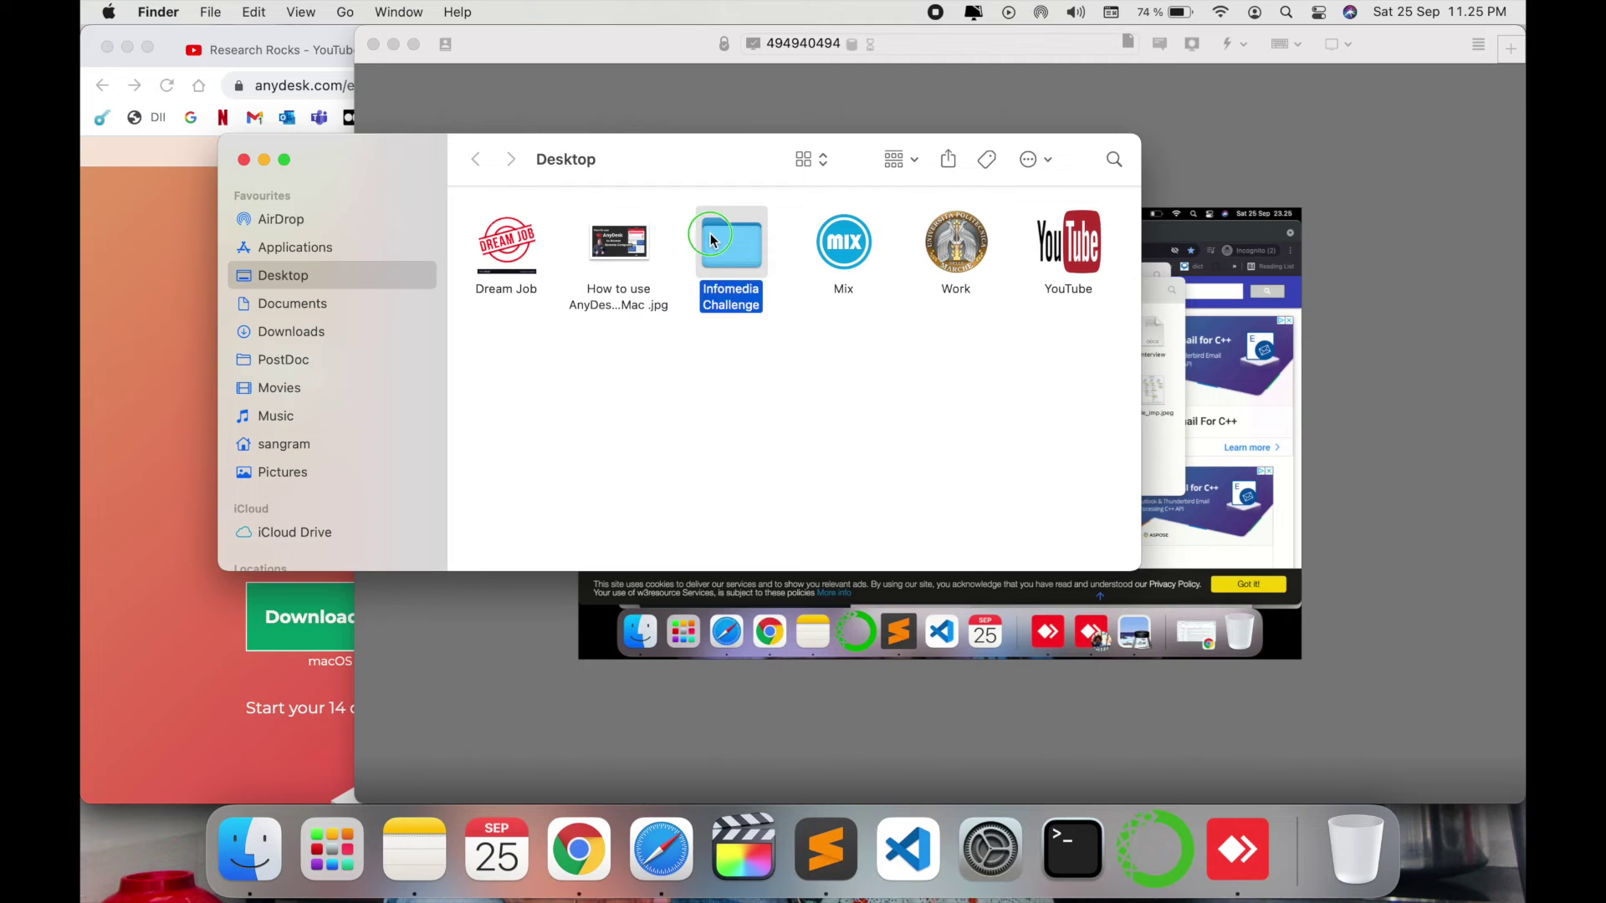
right_click(710, 233)
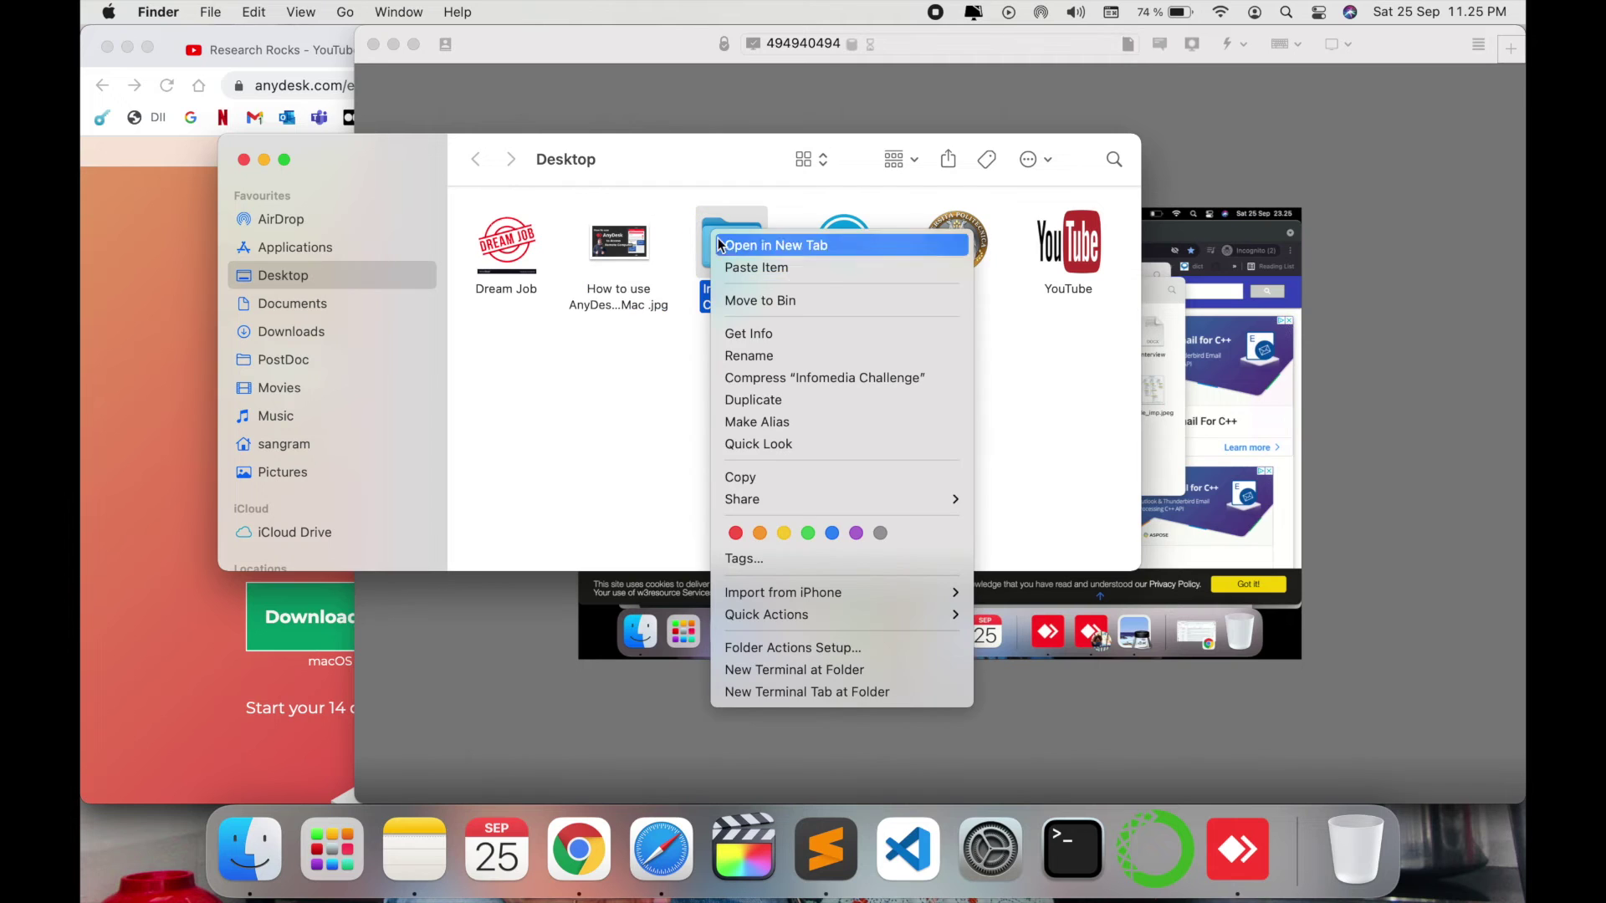
left_click(758, 475)
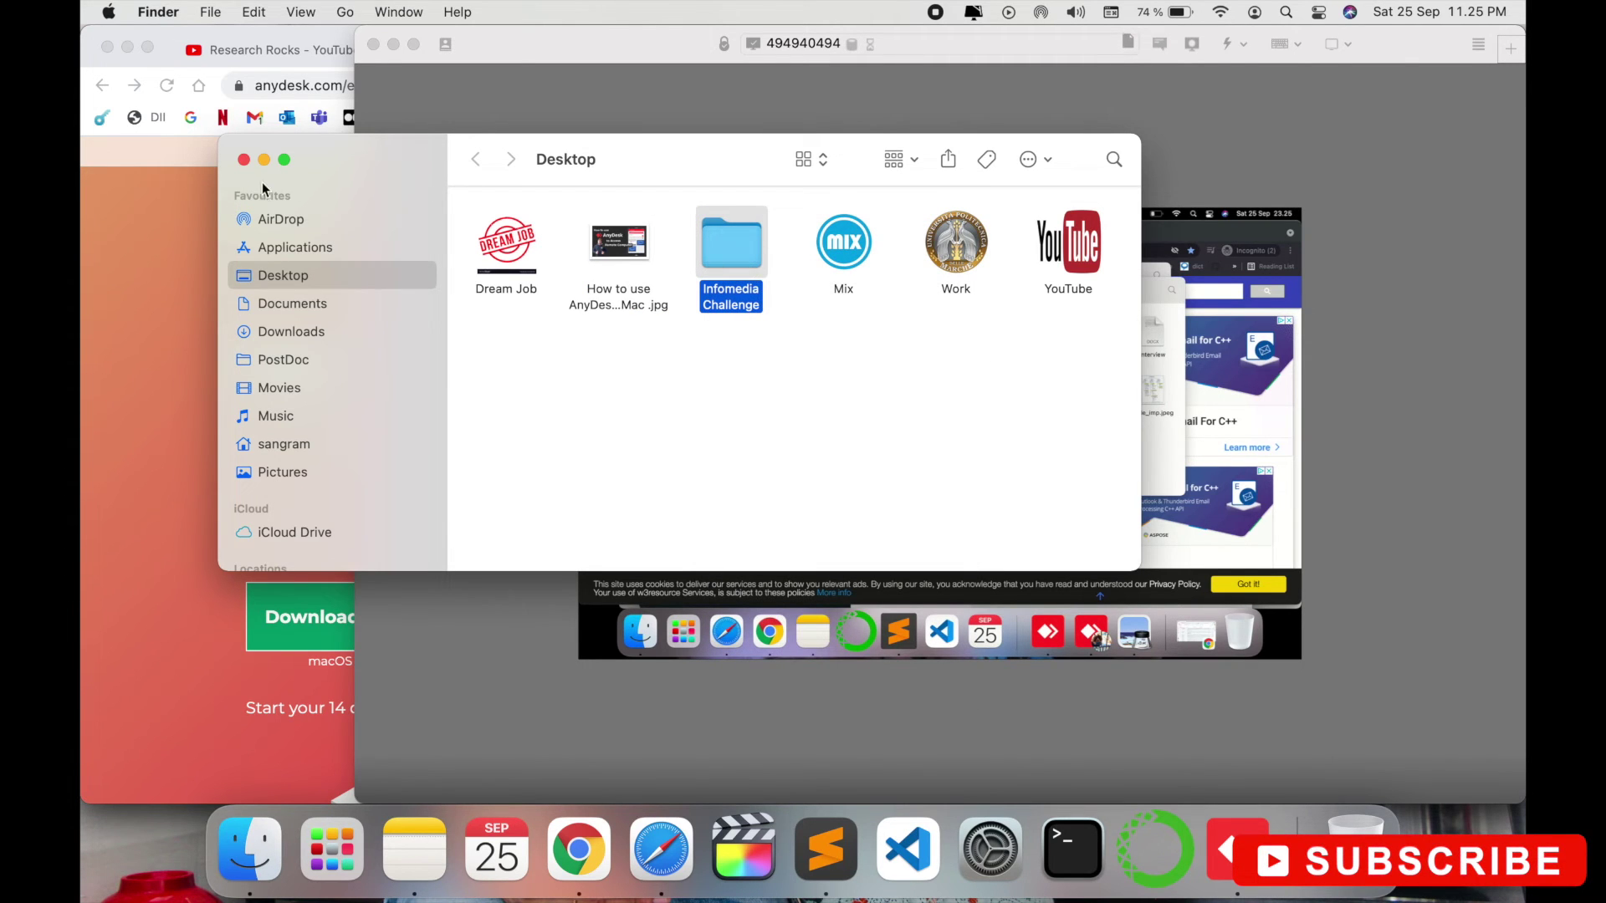
left_click(244, 159)
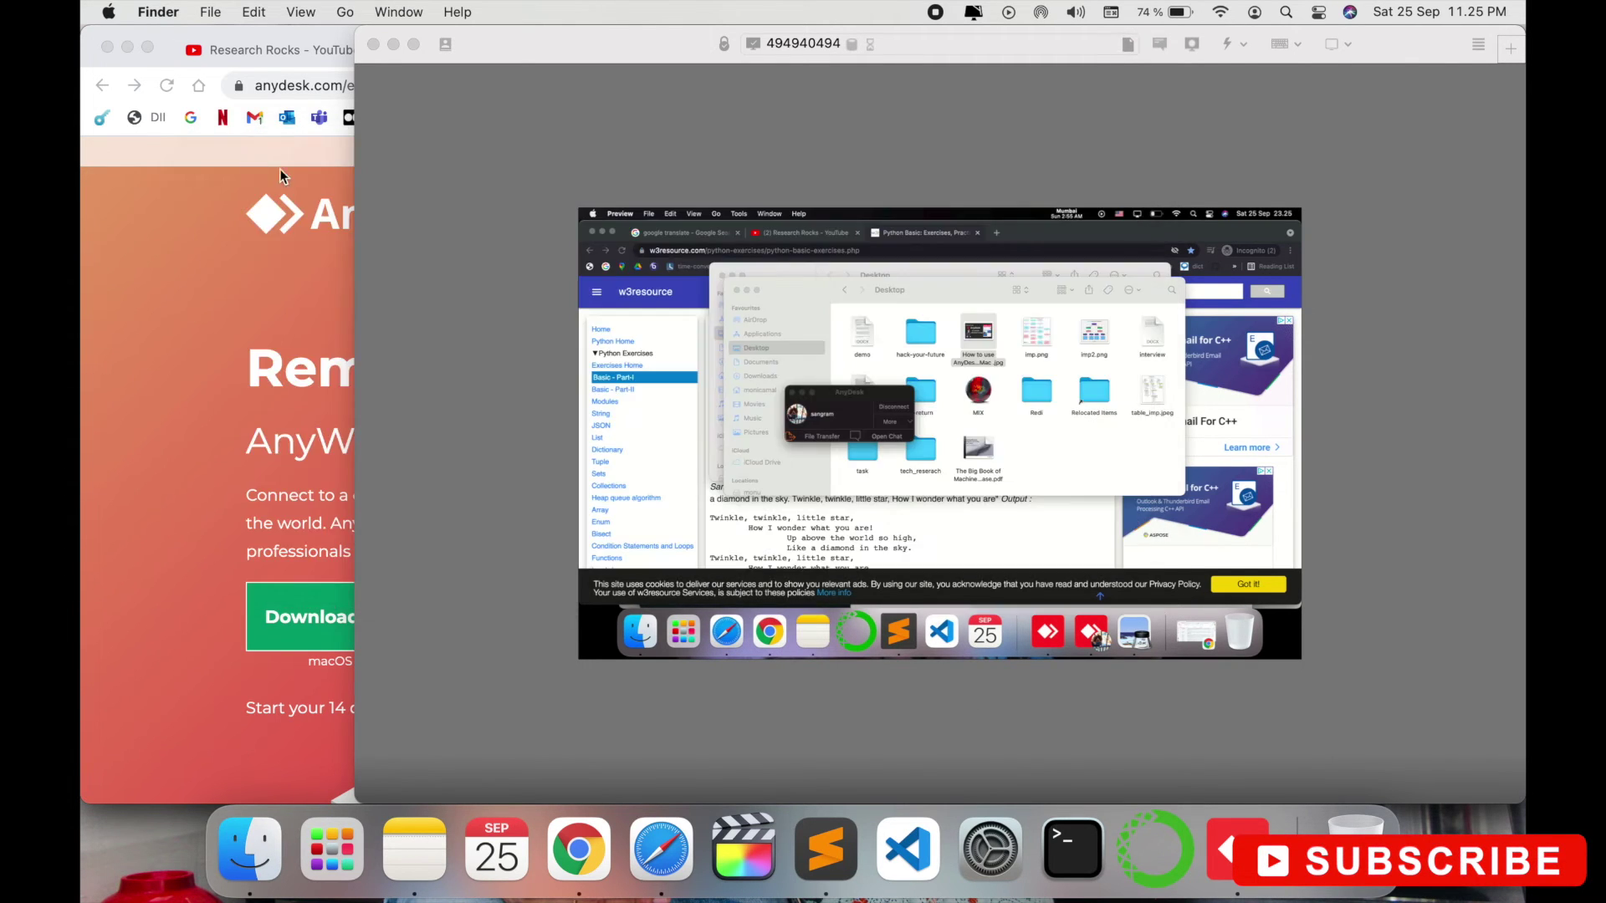
Step: Transfer the Infomedia Challenge folder and check its six files in the received-files window
left_click(809, 441)
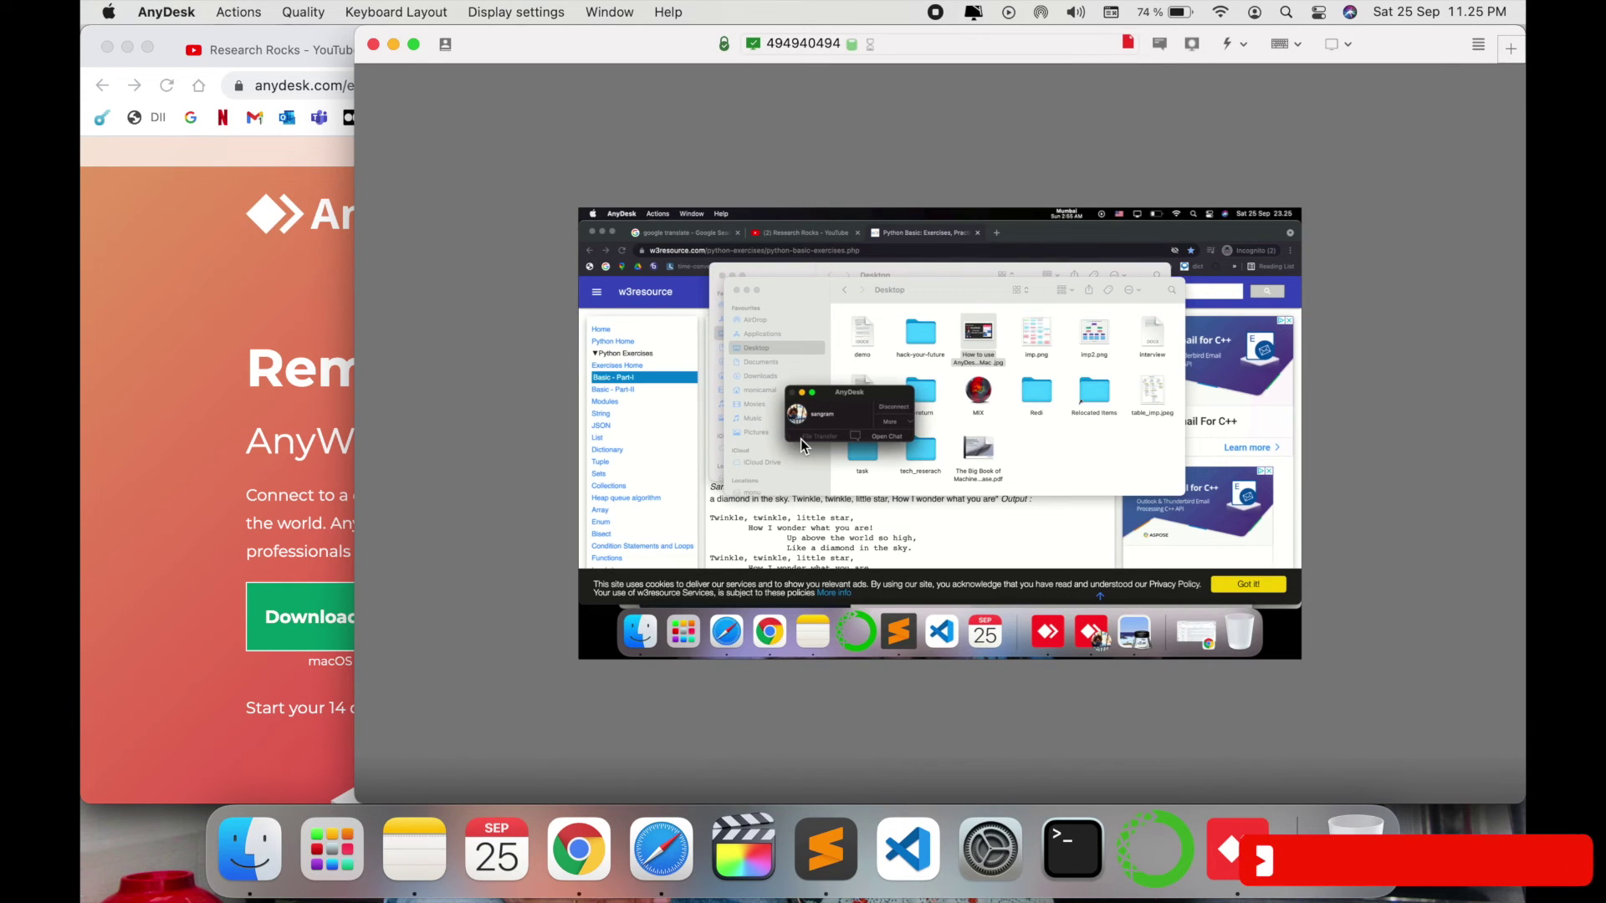
left_click(872, 351)
double_click(874, 351)
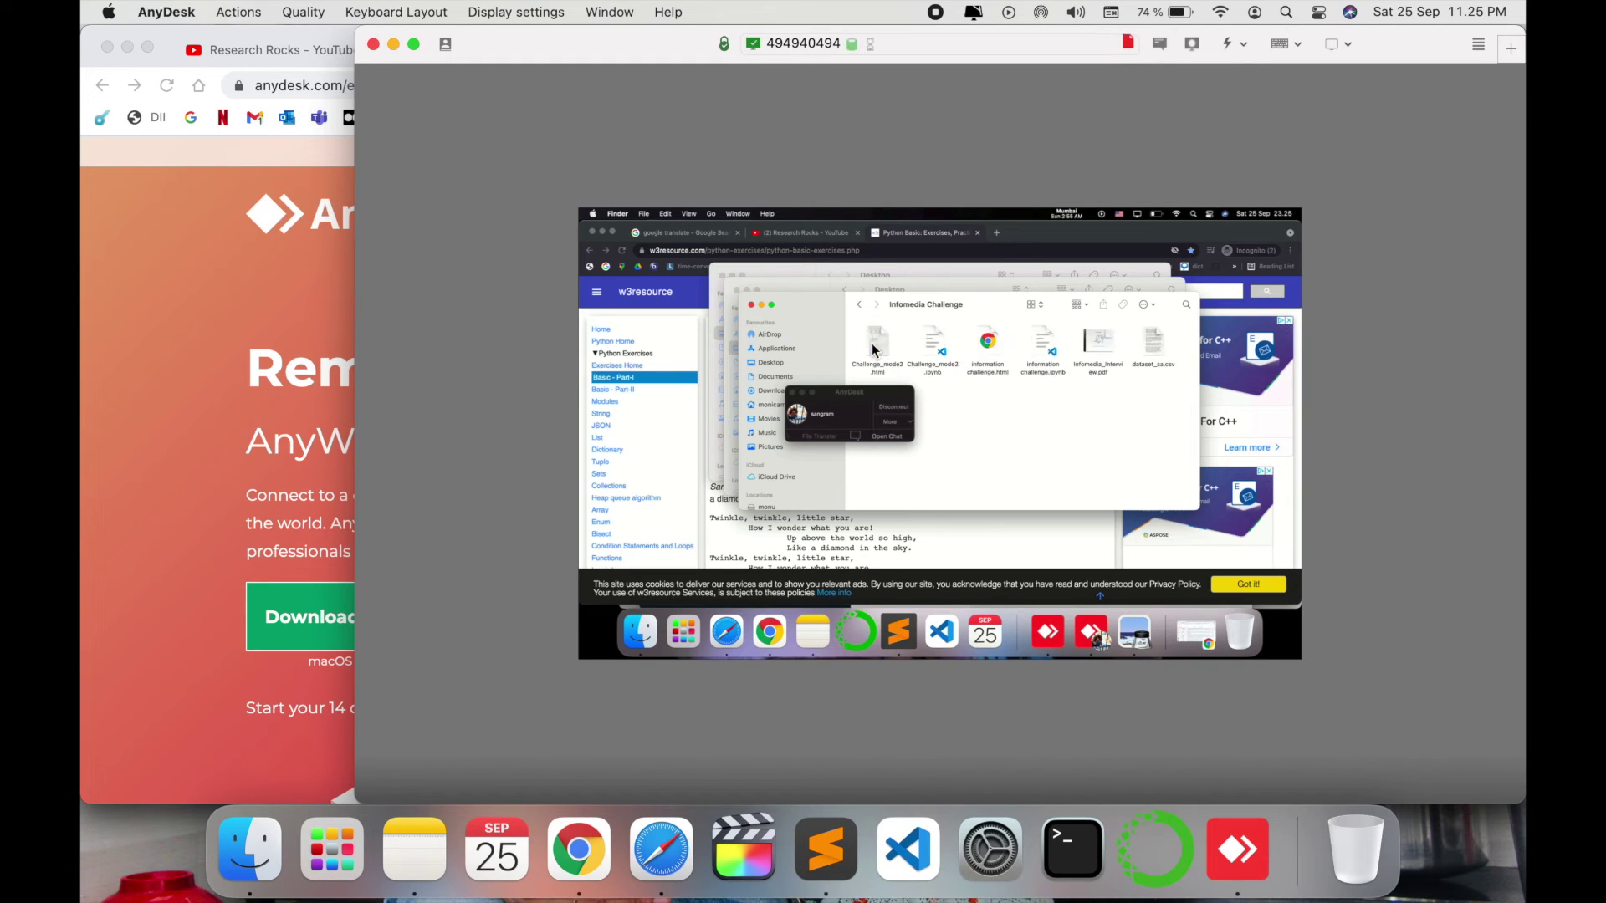
left_click_drag(1185, 390, 862, 314)
left_click(862, 306)
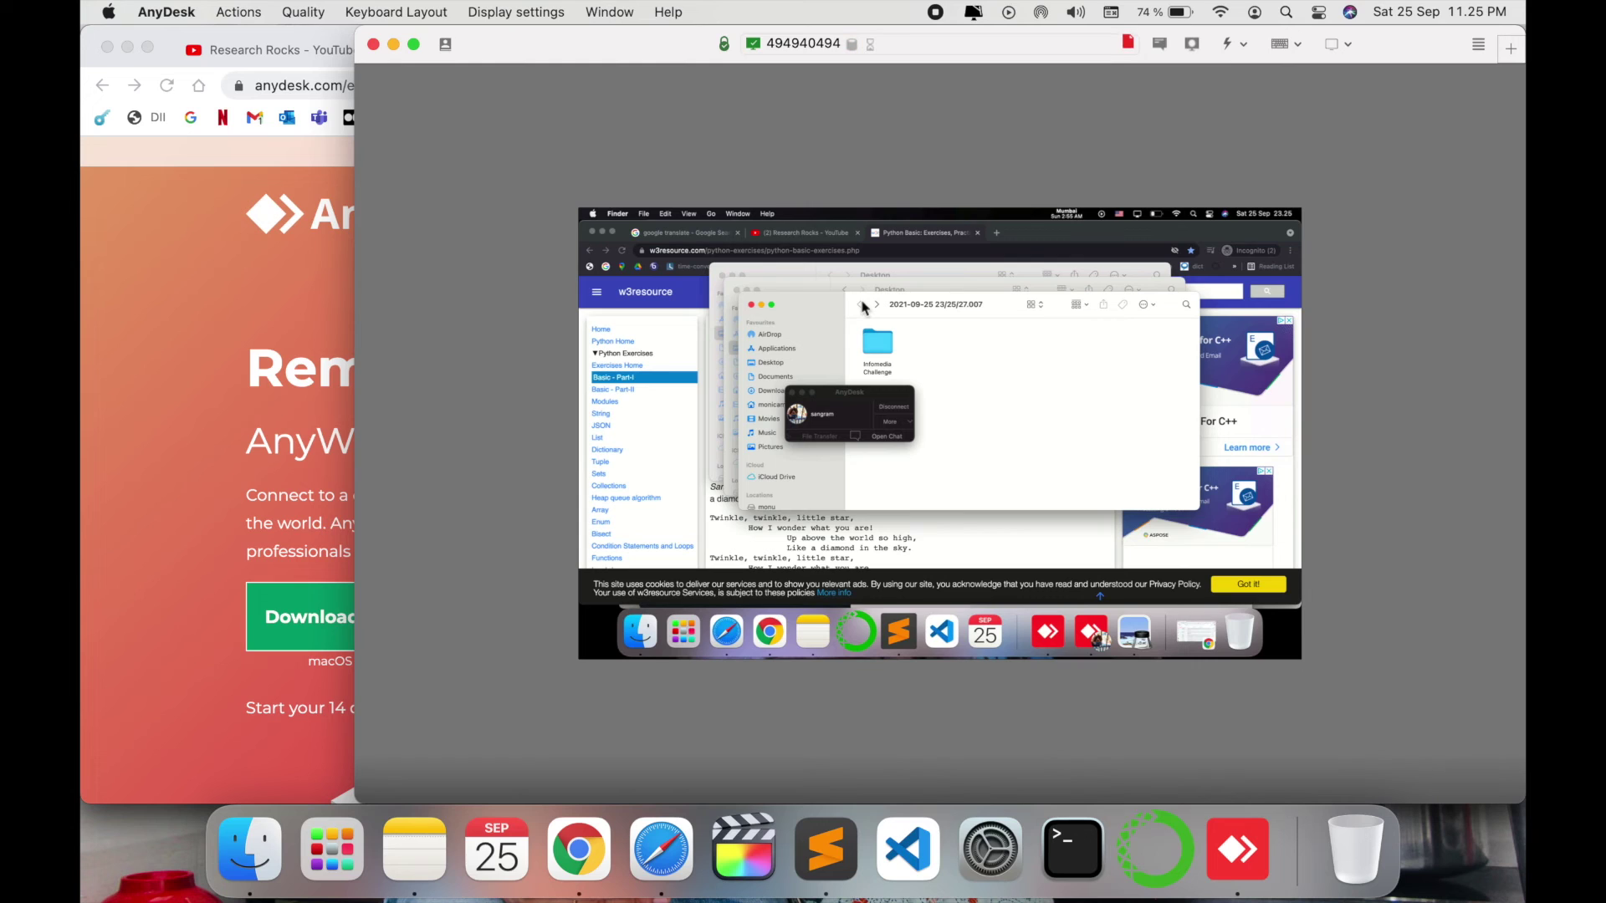
left_click(752, 306)
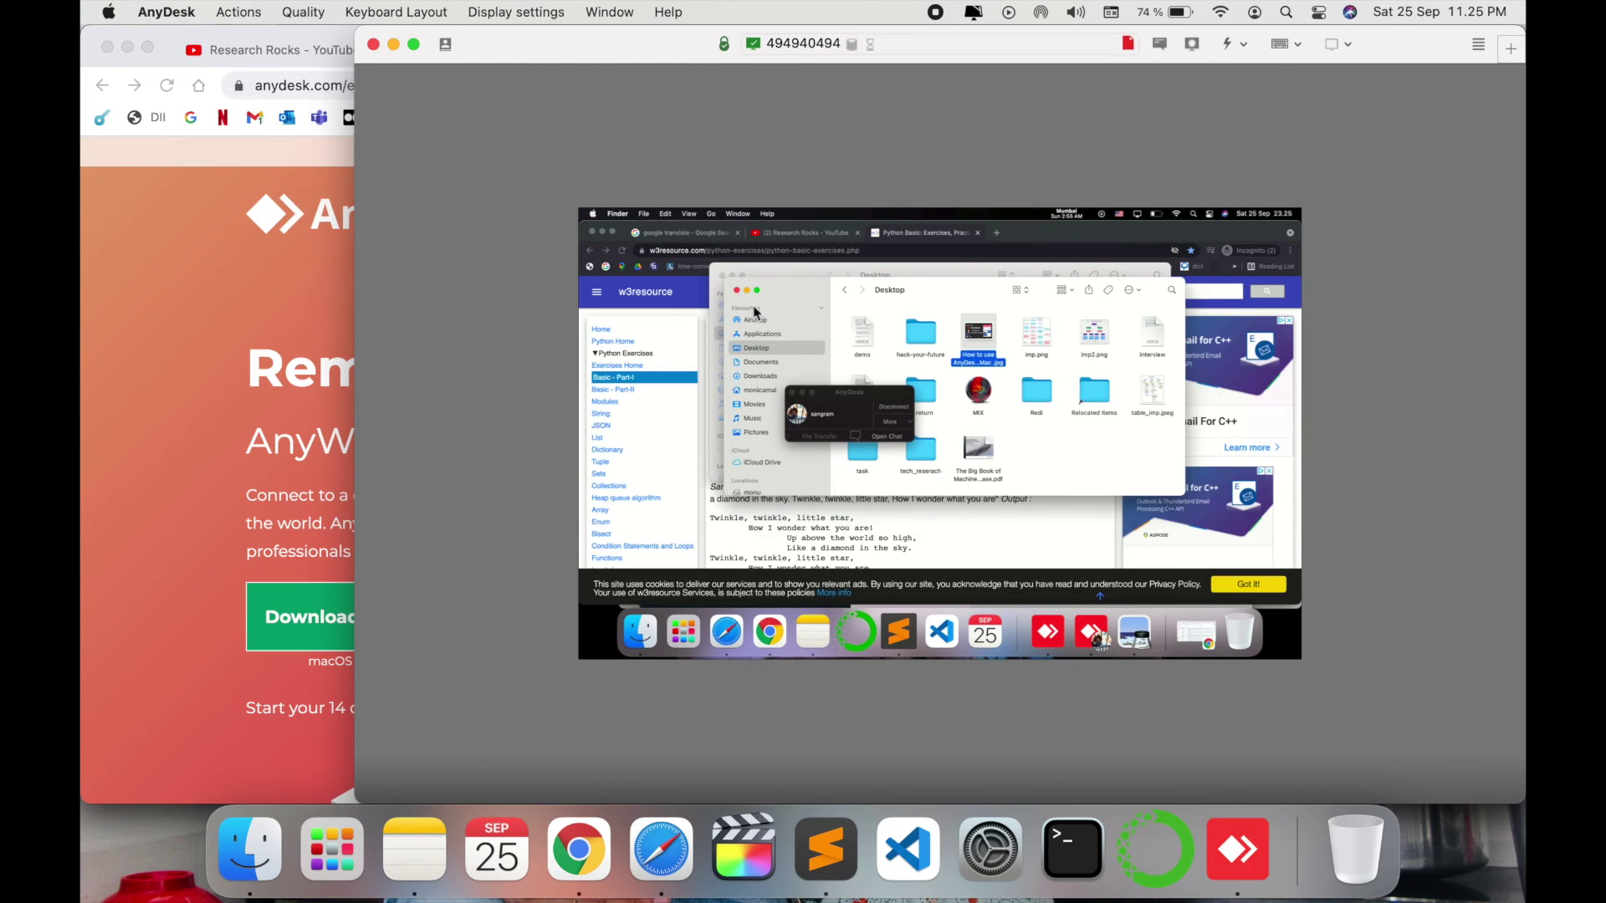